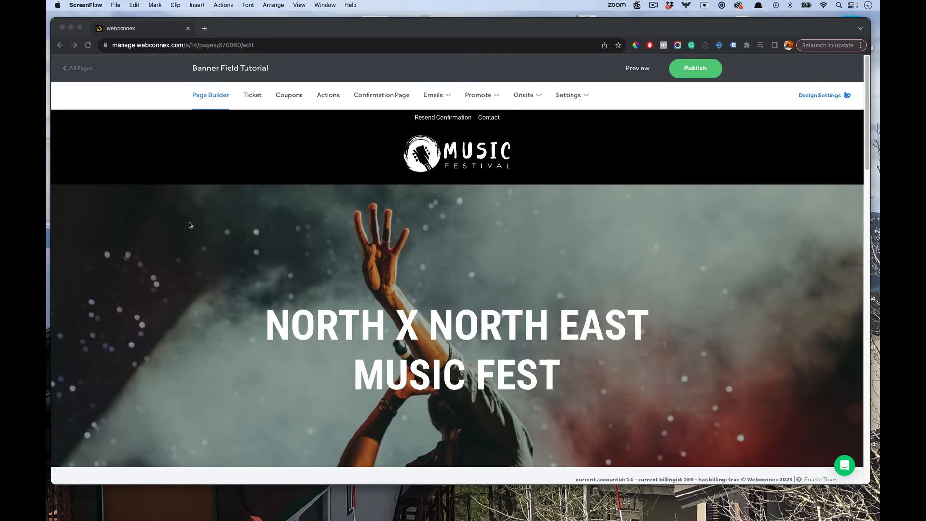
scroll(189, 222, "down", 3)
scroll(306, 313, "down", 2)
scroll(305, 313, "down", 1)
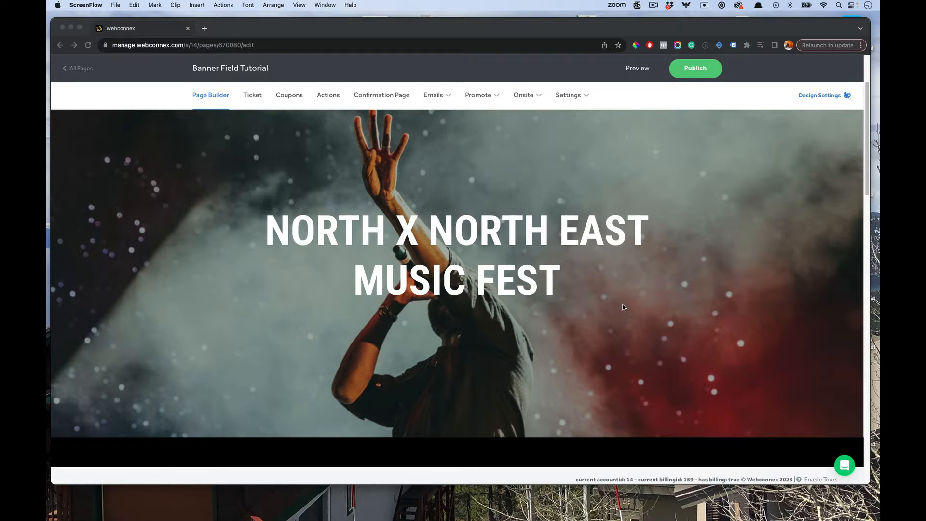
scroll(623, 307, "down", 5)
scroll(623, 307, "down", 3)
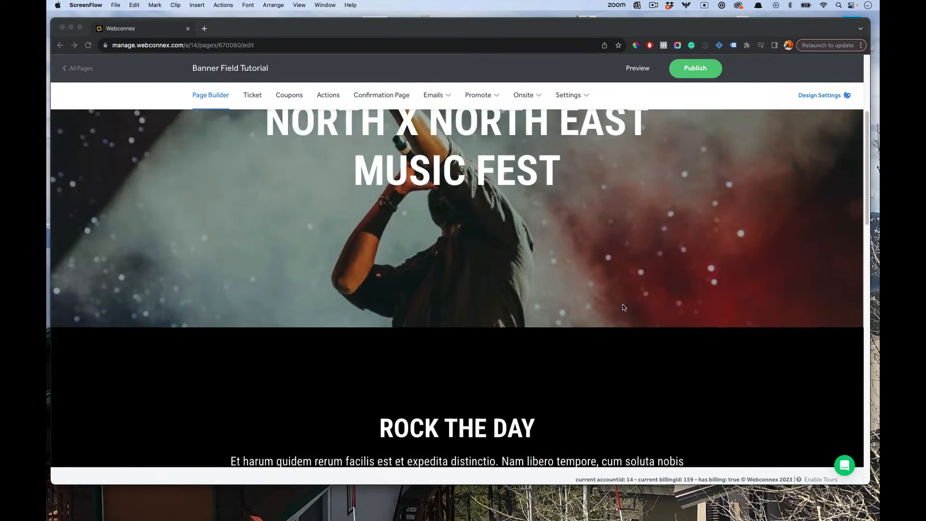
scroll(623, 307, "up", 5)
scroll(623, 307, "up", 6)
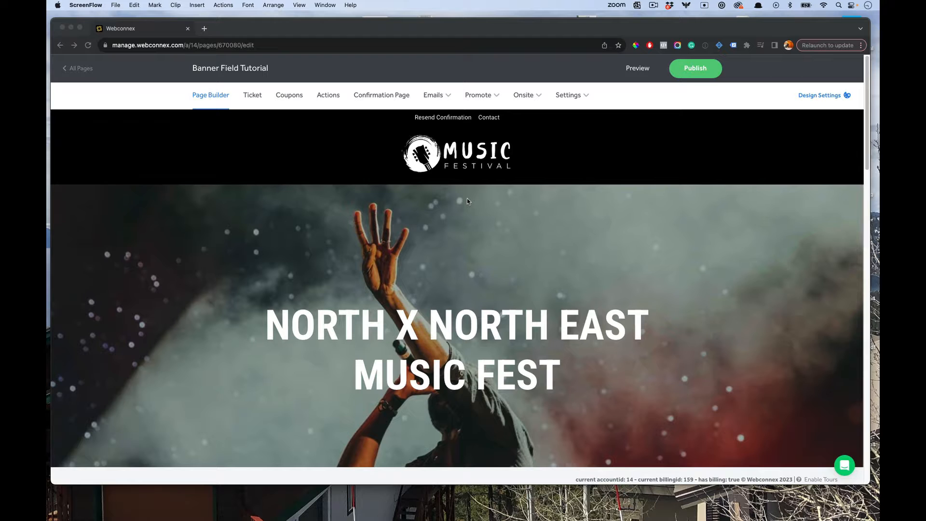
scroll(467, 199, "down", 3)
scroll(467, 198, "down", 5)
scroll(467, 198, "down", 2)
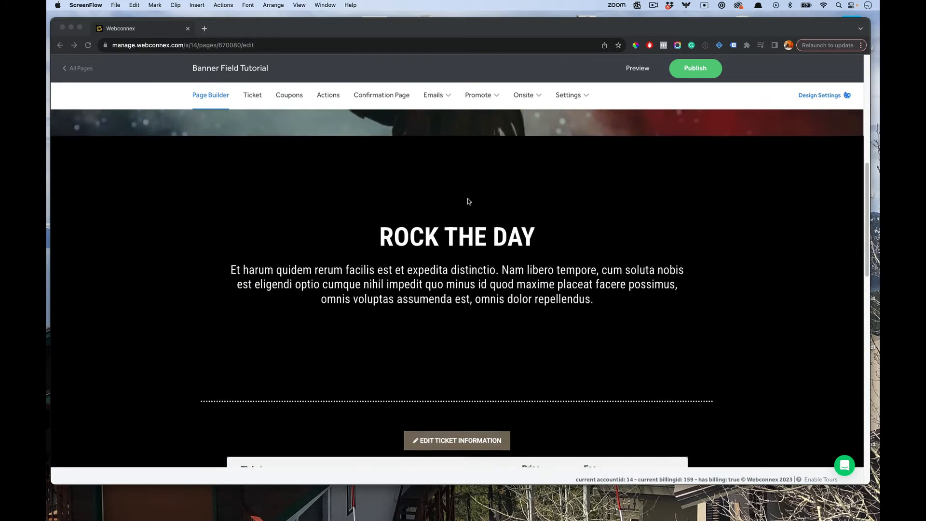
scroll(467, 201, "down", 4)
Step: Start adding a new Banner block from the block list, then cancel it
left_click(438, 184)
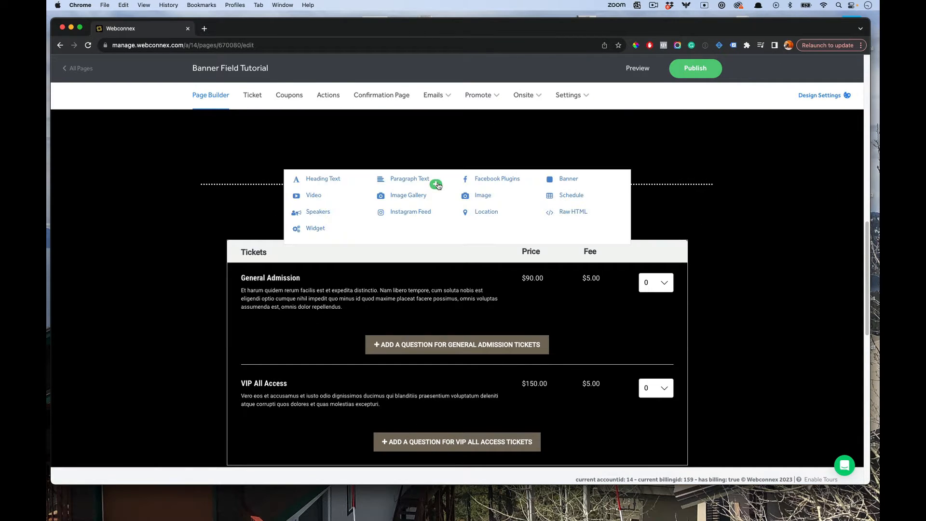
left_click(566, 179)
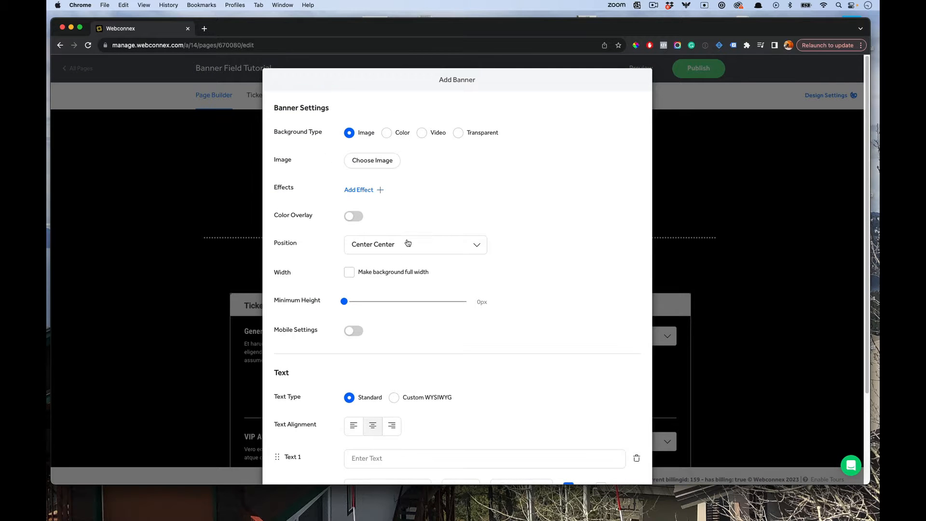
scroll(421, 246, "down", 3)
left_click(472, 455)
scroll(514, 325, "up", 8)
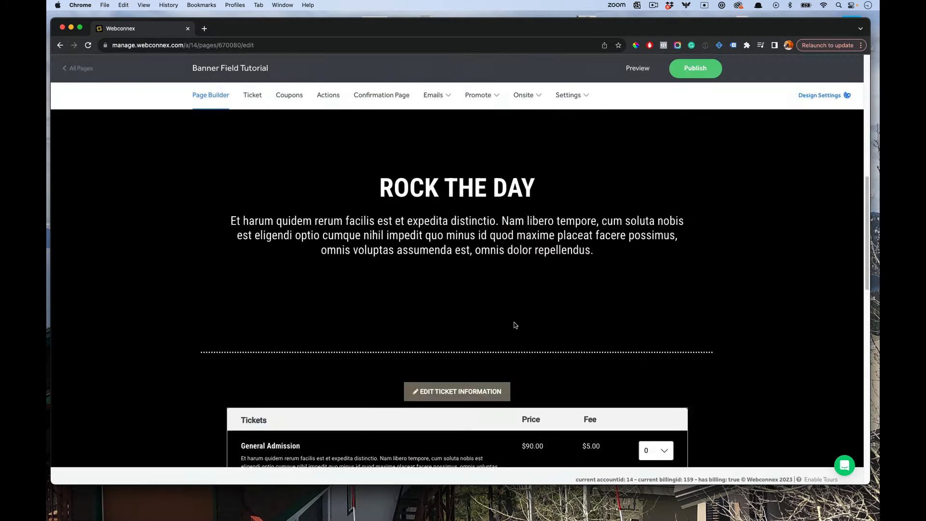
scroll(514, 325, "up", 5)
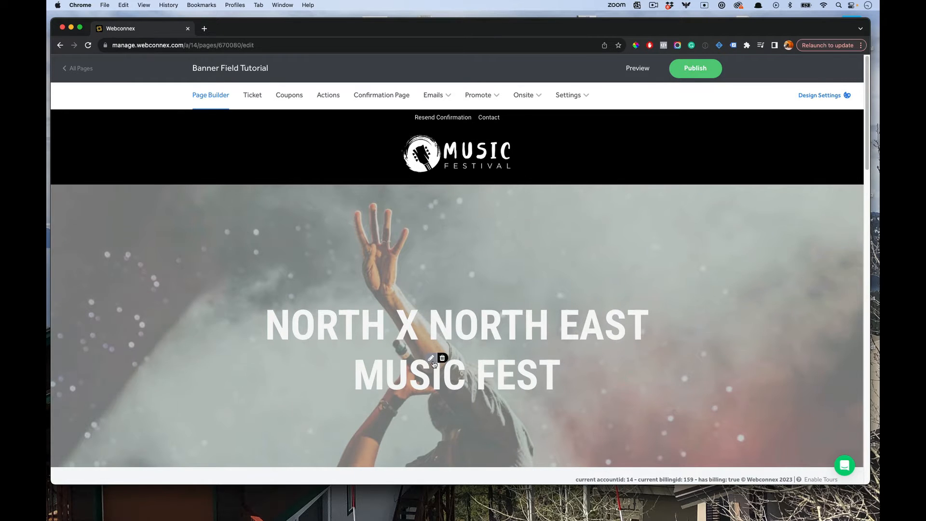
Step: Edit the top banner, flipping its background to Color and back to the concert Image
left_click(432, 359)
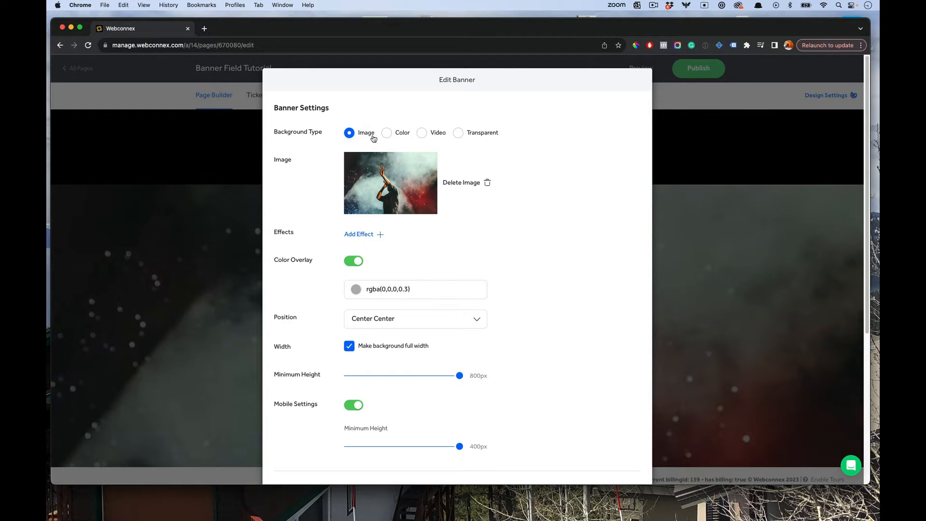
left_click(388, 133)
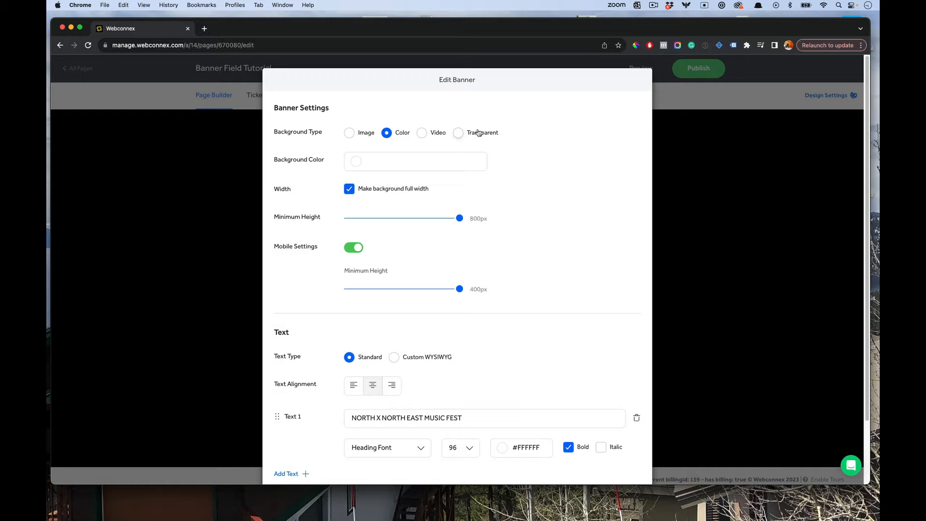
left_click(349, 132)
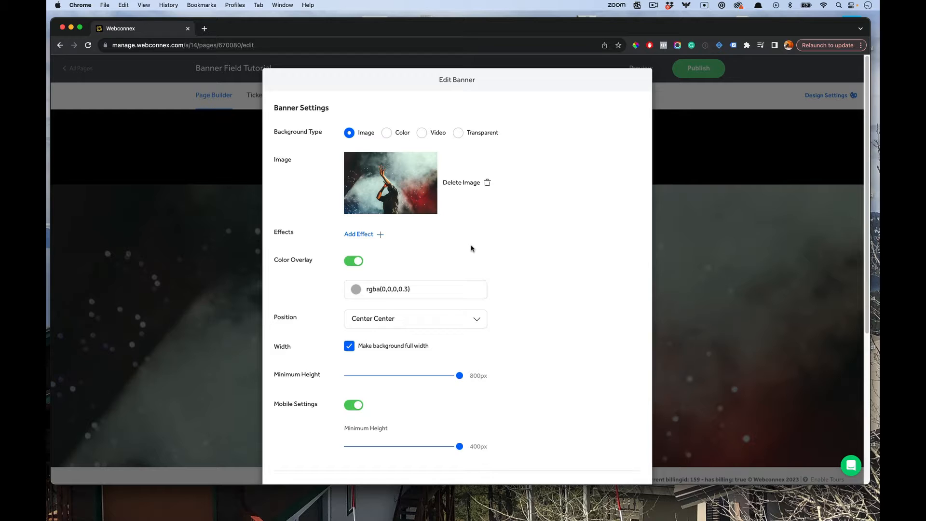
Step: Apply a Blur effect, then a Grayscale effect at about 41%, to the banner photo
left_click(358, 234)
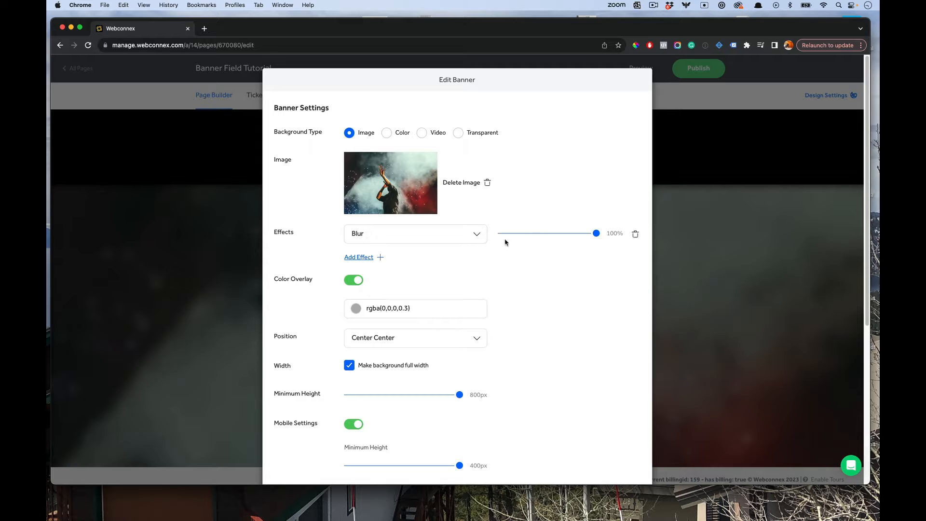
left_click_drag(596, 233, 575, 233)
scroll(566, 246, "down", 1)
scroll(566, 247, "down", 5)
scroll(567, 246, "up", 3)
scroll(553, 196, "down", 5)
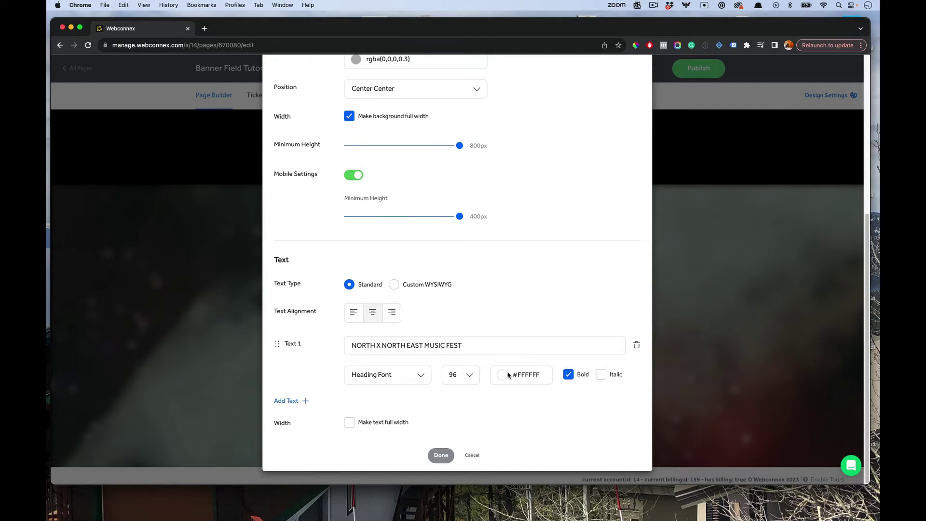
left_click(440, 456)
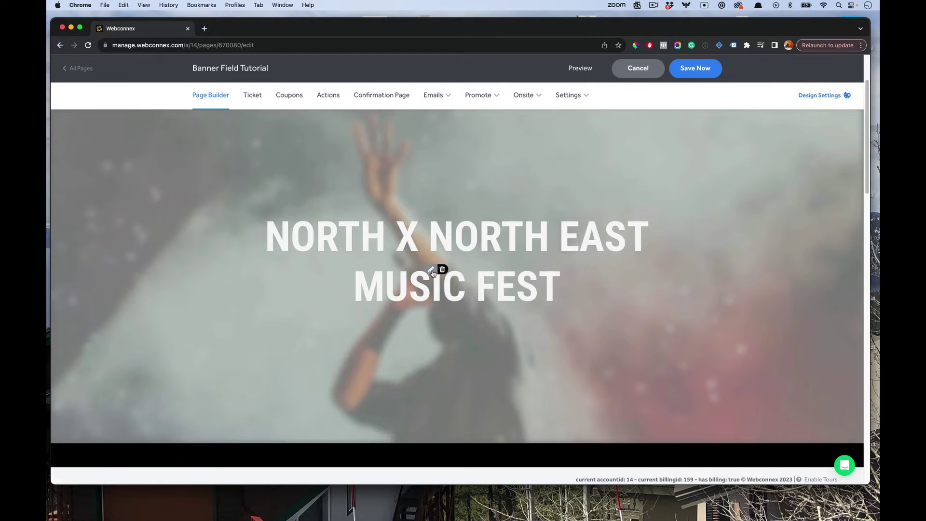
left_click(432, 273)
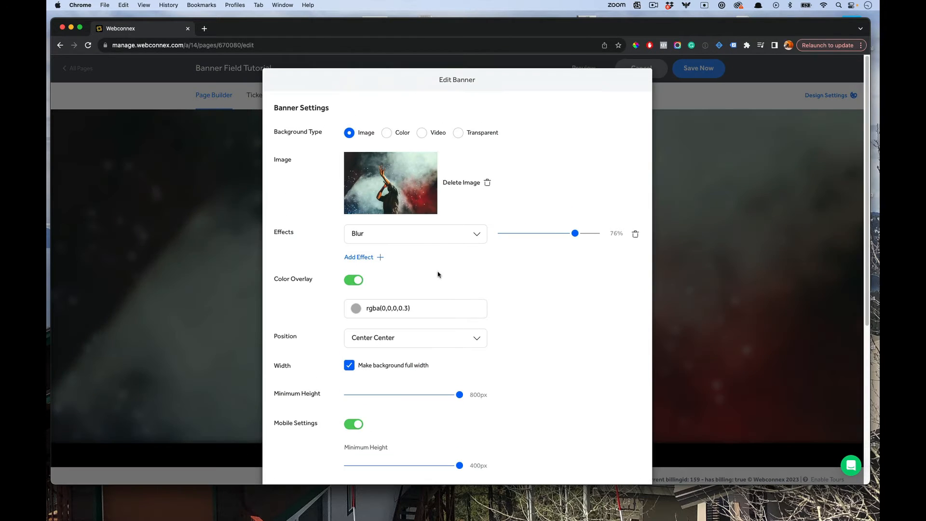
left_click(368, 257)
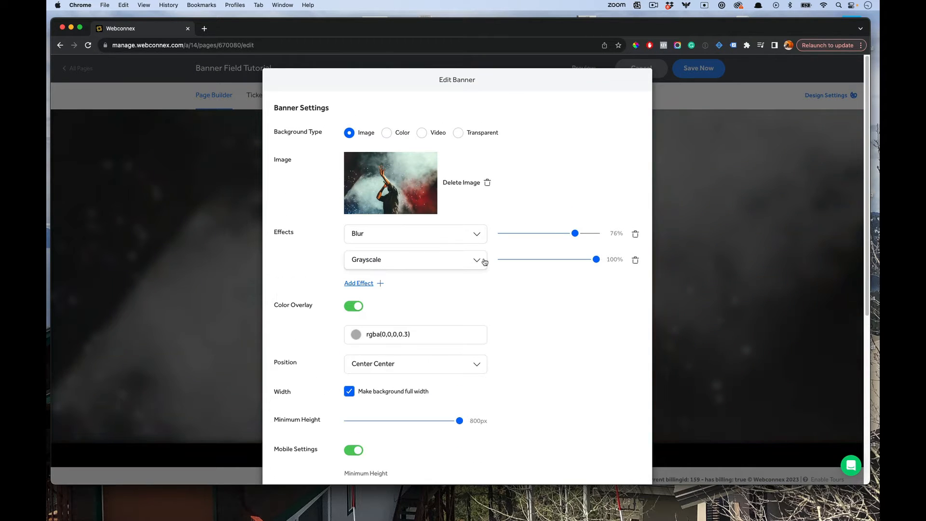
left_click_drag(597, 259, 540, 259)
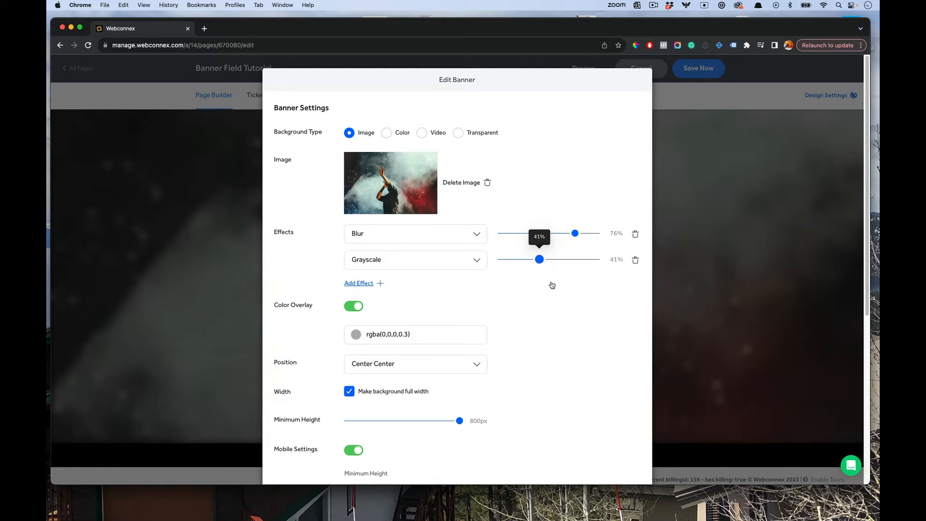
scroll(557, 290, "down", 10)
left_click(441, 455)
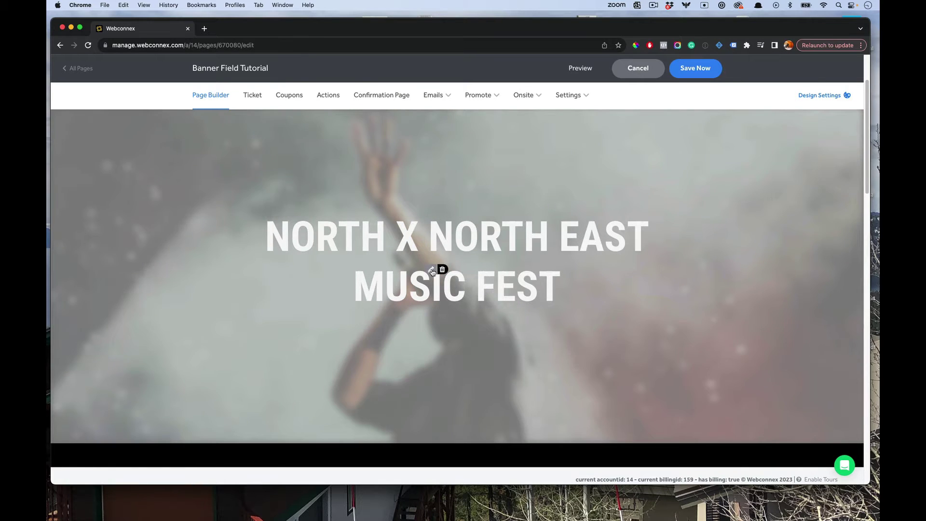
Step: Remove Blur and Grayscale and replace them with a Saturate effect at about 3%
left_click(433, 271)
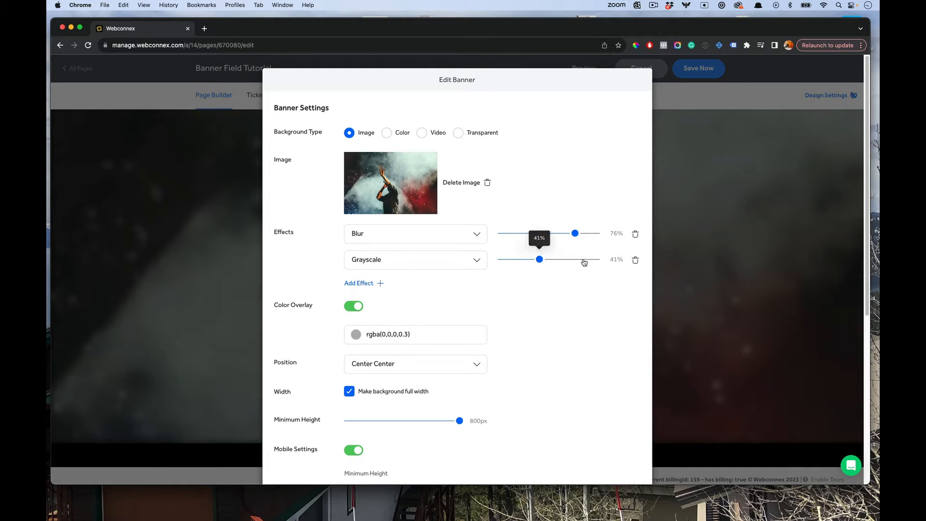
left_click(635, 259)
left_click(635, 236)
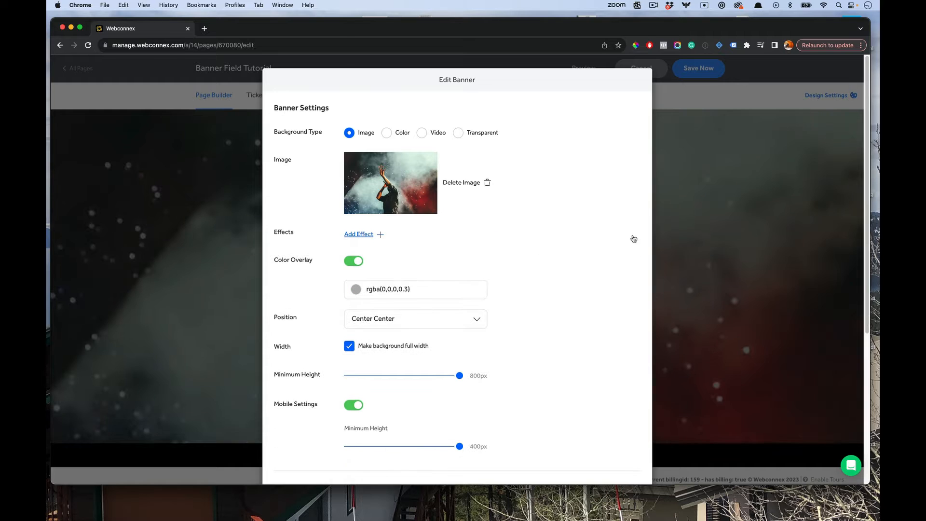
left_click(358, 237)
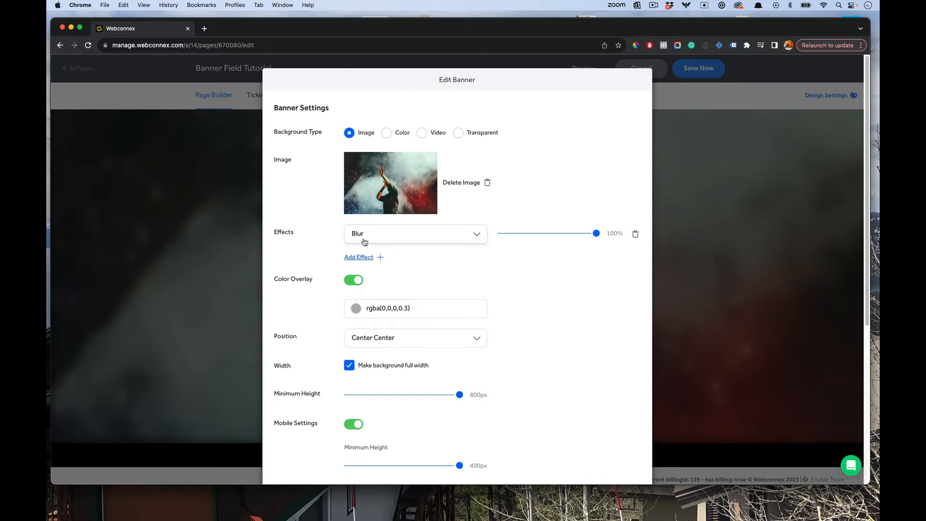
left_click(362, 236)
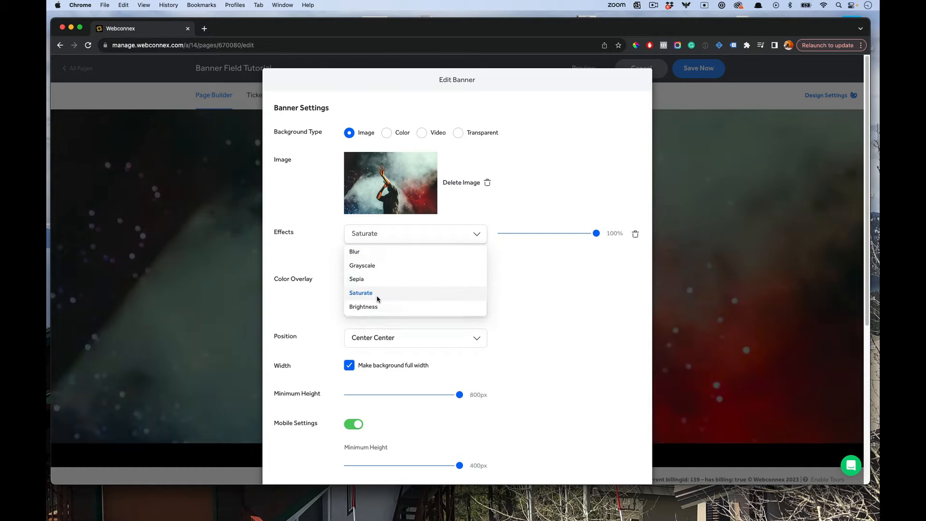
left_click(360, 293)
left_click_drag(596, 233, 500, 234)
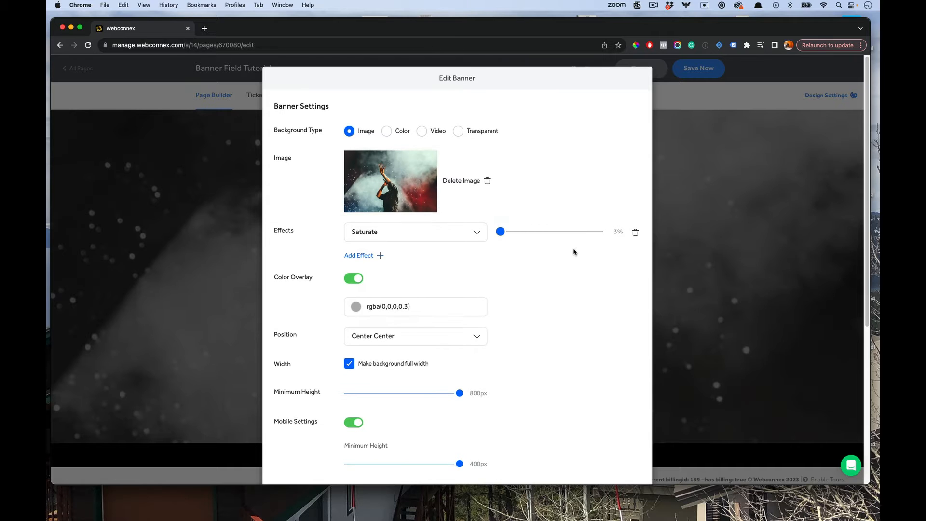
scroll(574, 252, "down", 1)
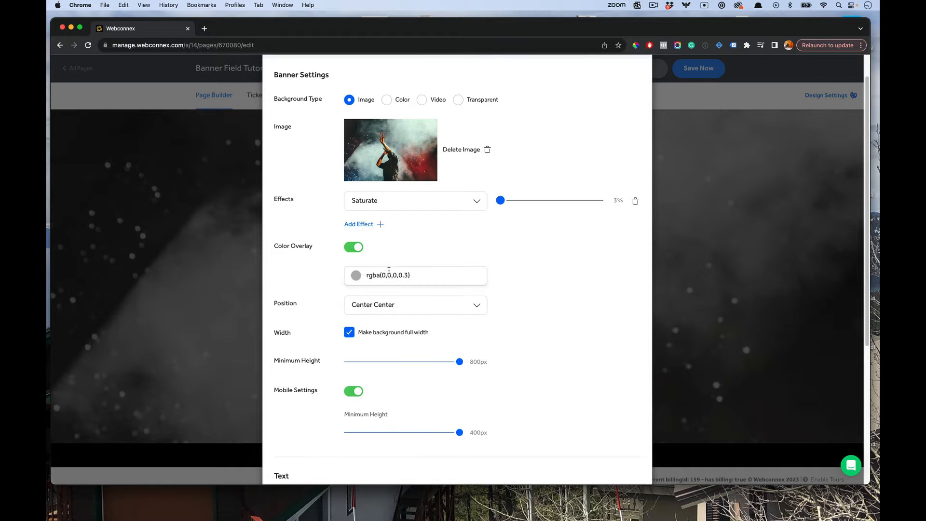
Step: Tint the banner with a vivid red colour overlay at about 0.6 opacity and apply it
left_click(355, 275)
left_click(390, 174)
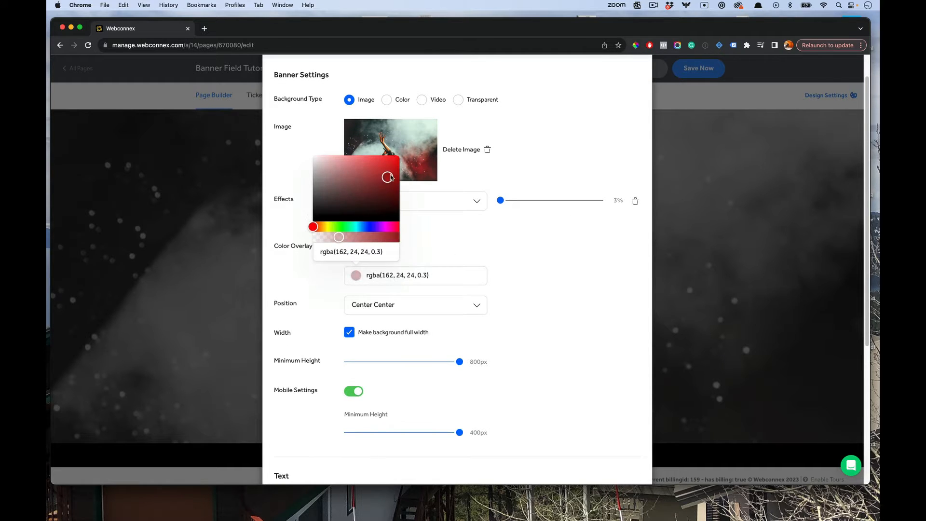
left_click_drag(390, 174, 396, 167)
left_click_drag(339, 237, 366, 237)
scroll(477, 252, "down", 5)
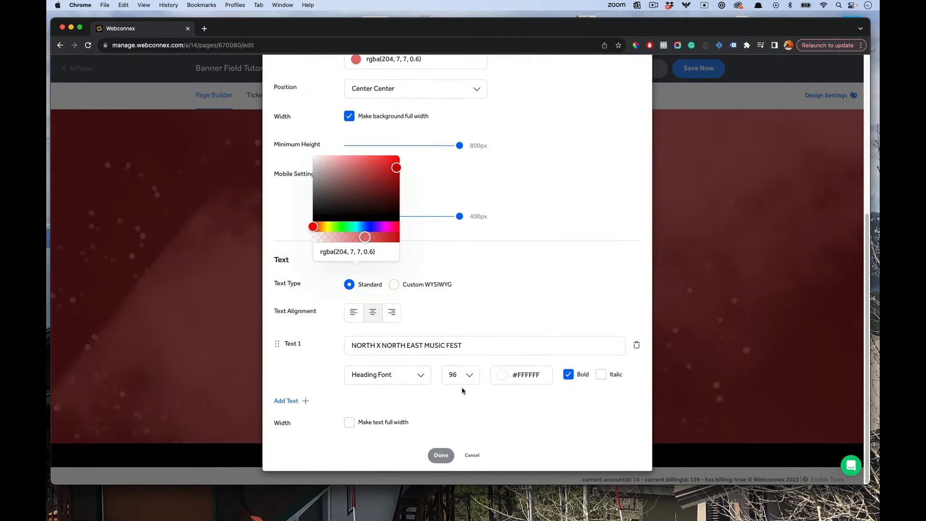
left_click(441, 455)
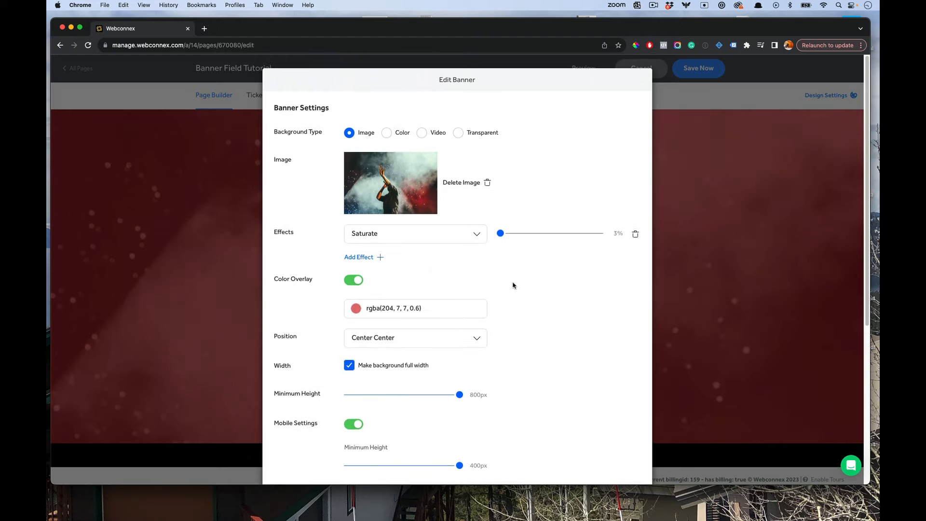
Step: Set the background photo's position to Top Center, apply it, and reopen the banner settings
left_click(409, 339)
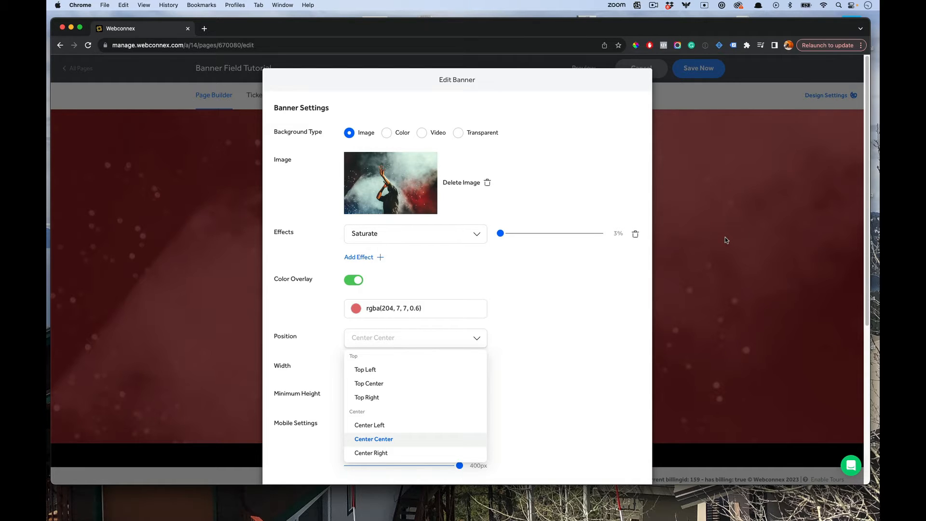
left_click(368, 383)
left_click(405, 383)
scroll(434, 326, "down", 8)
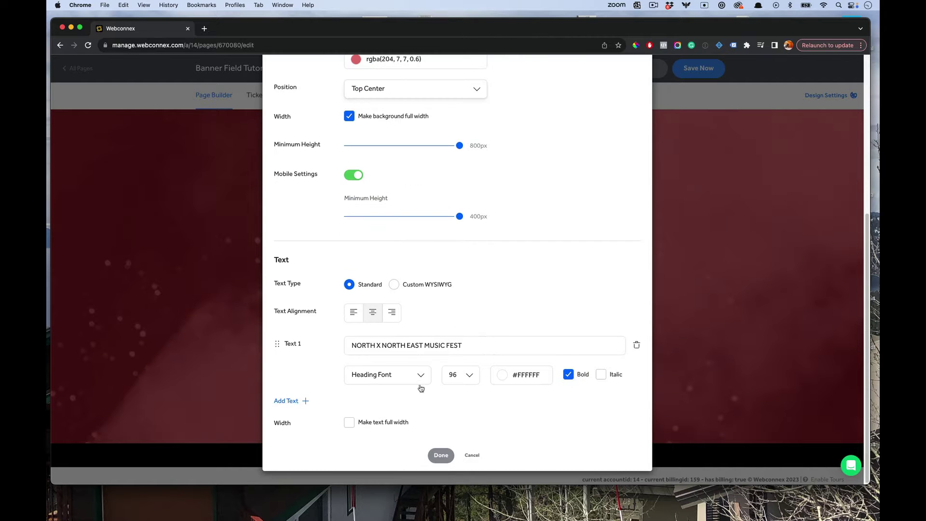
left_click(441, 456)
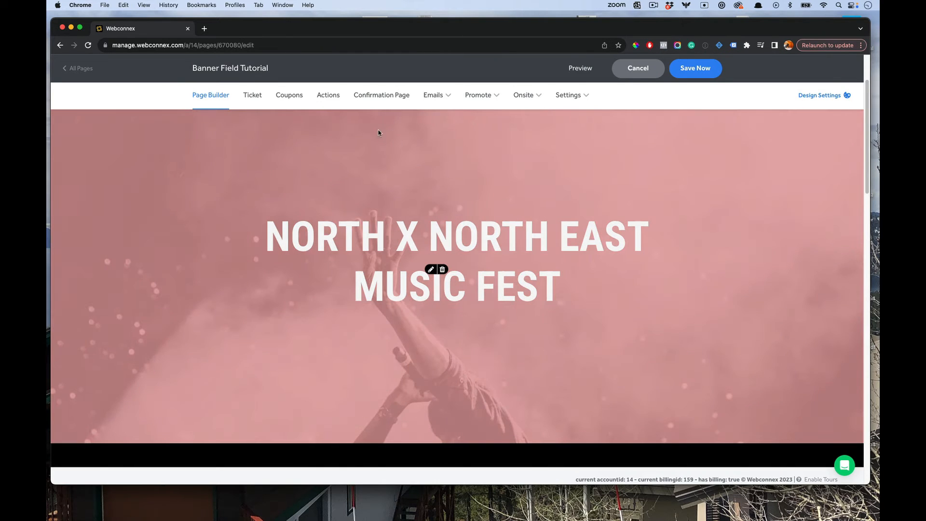
left_click(431, 270)
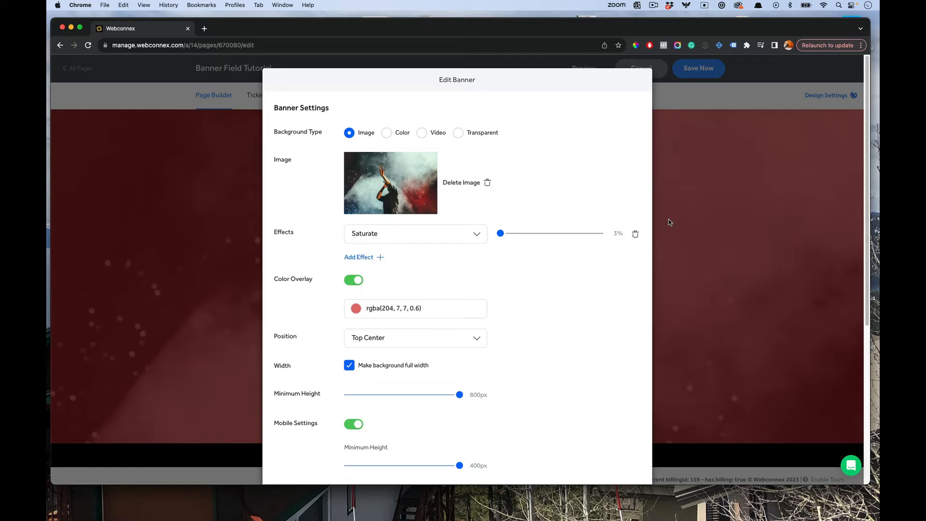
scroll(510, 326, "down", 1)
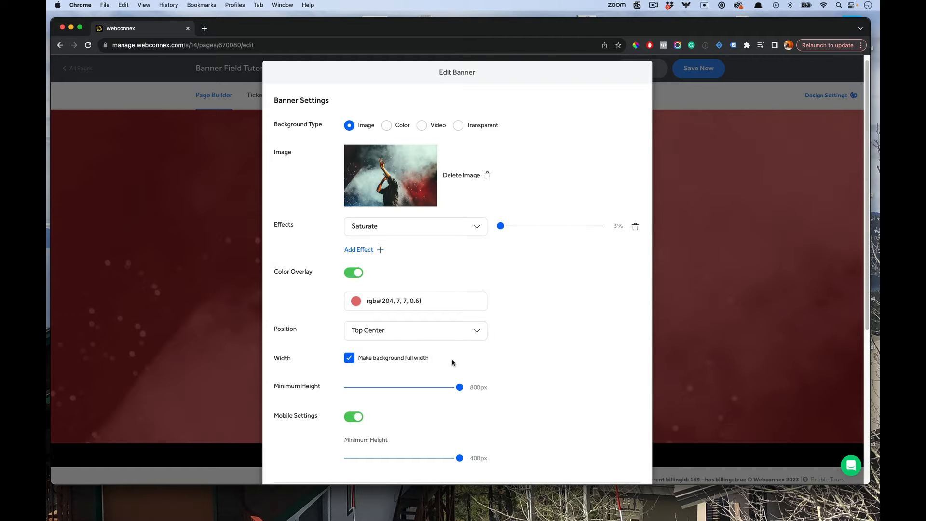
Step: Keep the background full width and reduce the banner's minimum height to about 417px
left_click(417, 362)
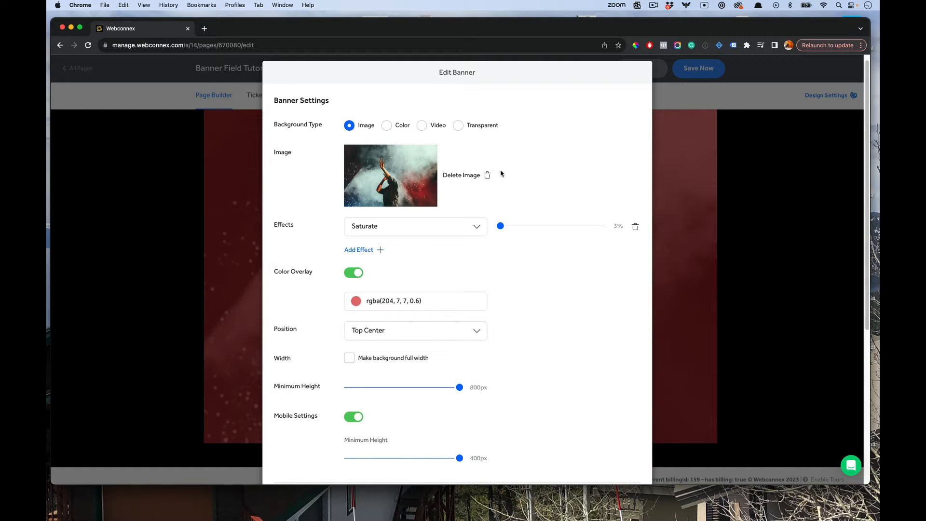
left_click(351, 358)
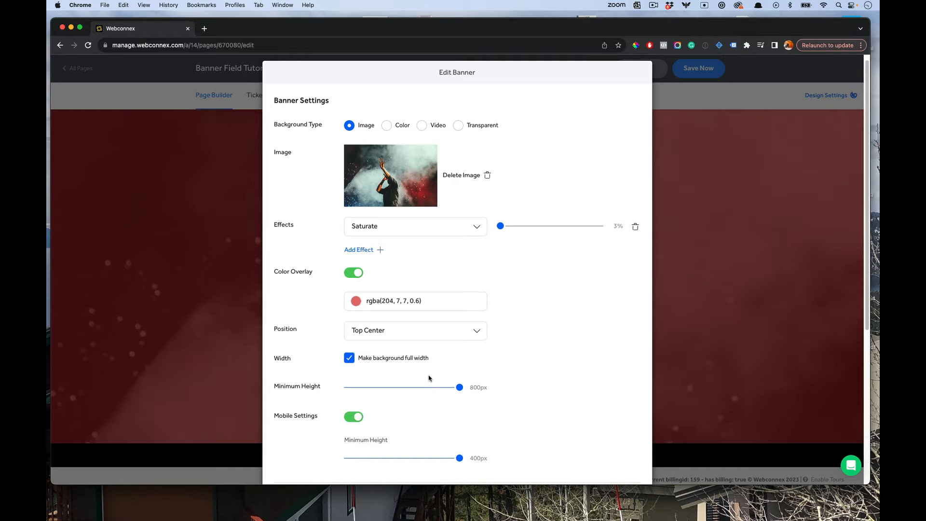
left_click_drag(459, 388, 404, 389)
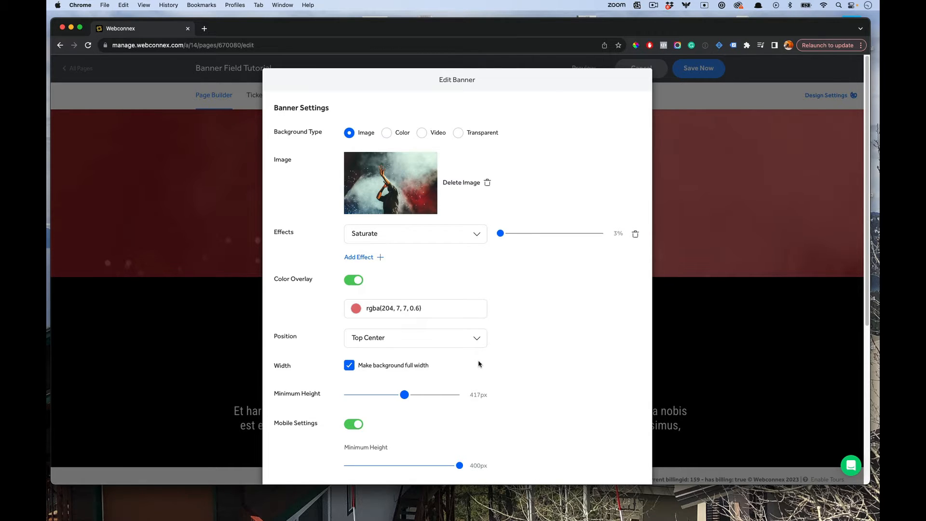
scroll(479, 364, "down", 2)
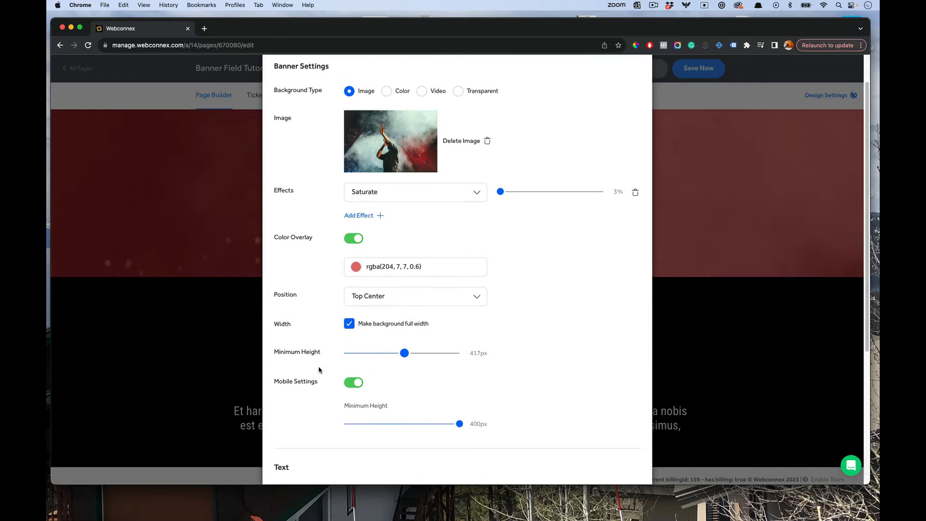
scroll(446, 372, "down", 5)
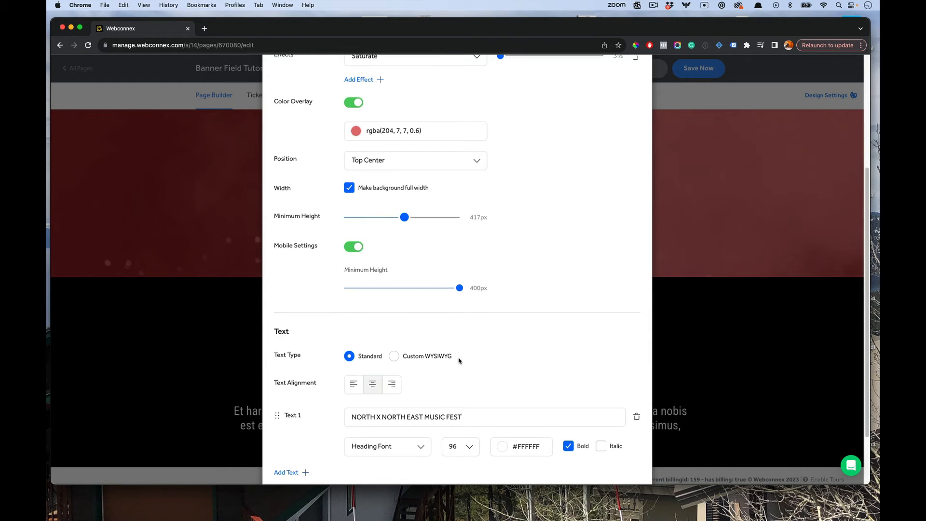
scroll(459, 360, "down", 1)
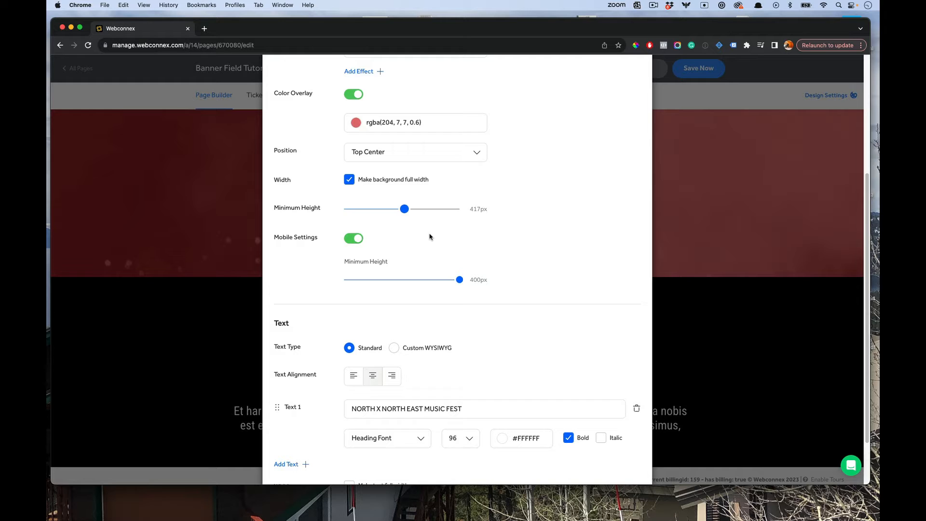
mouse_move(459, 280)
left_mouse_down()
mouse_move(377, 279)
mouse_move(458, 280)
left_mouse_up()
scroll(518, 267, "down", 2)
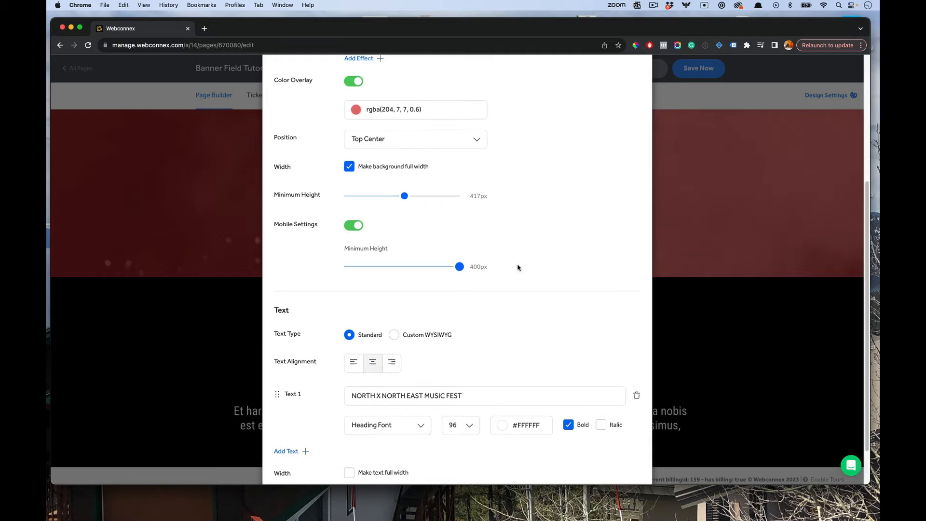
scroll(518, 268, "down", 4)
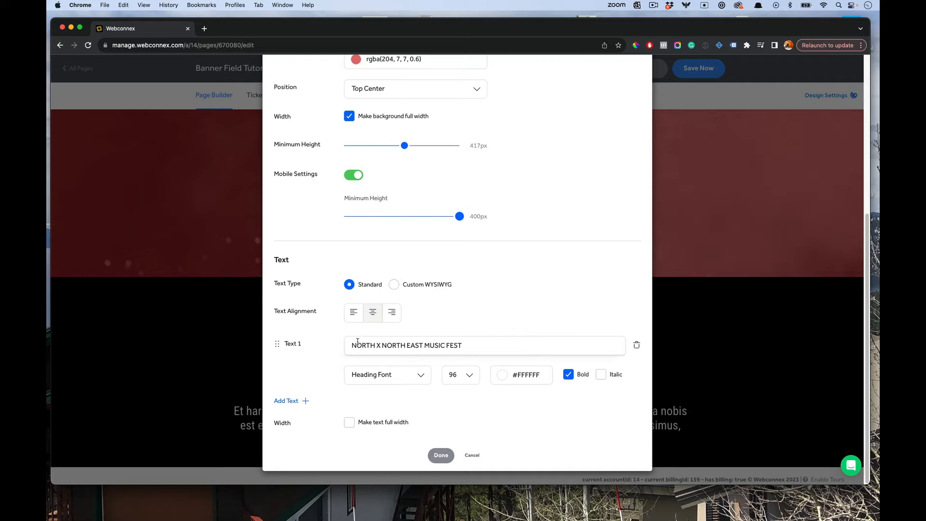
Step: Add a second text line 'December 15th' at size 60, light grey #c9c6c6, bold, and apply it
triple_click(433, 348)
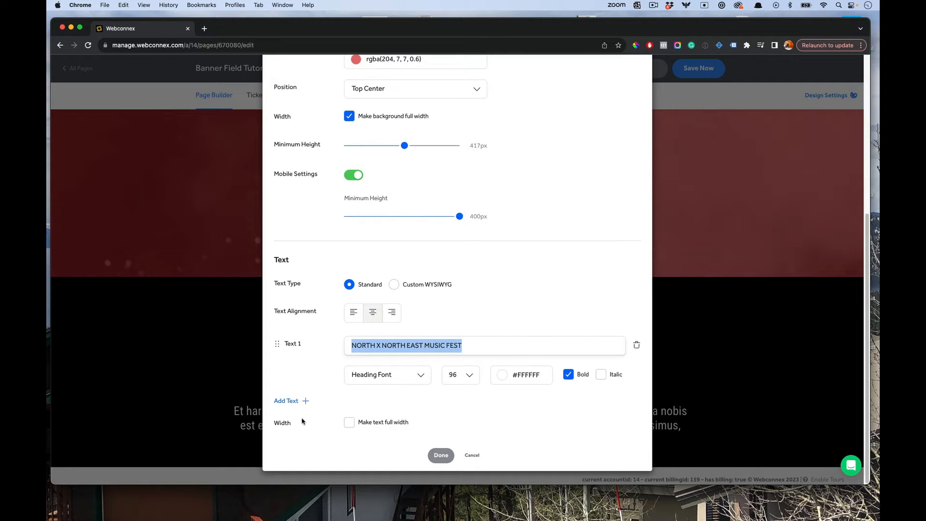
left_click(286, 401)
left_click(414, 407)
type("December 1")
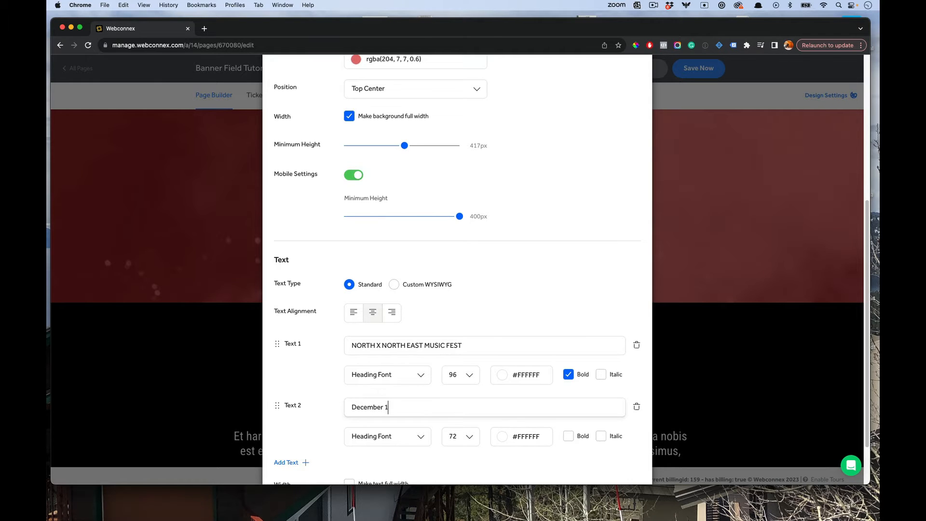
type("5th")
left_click(464, 438)
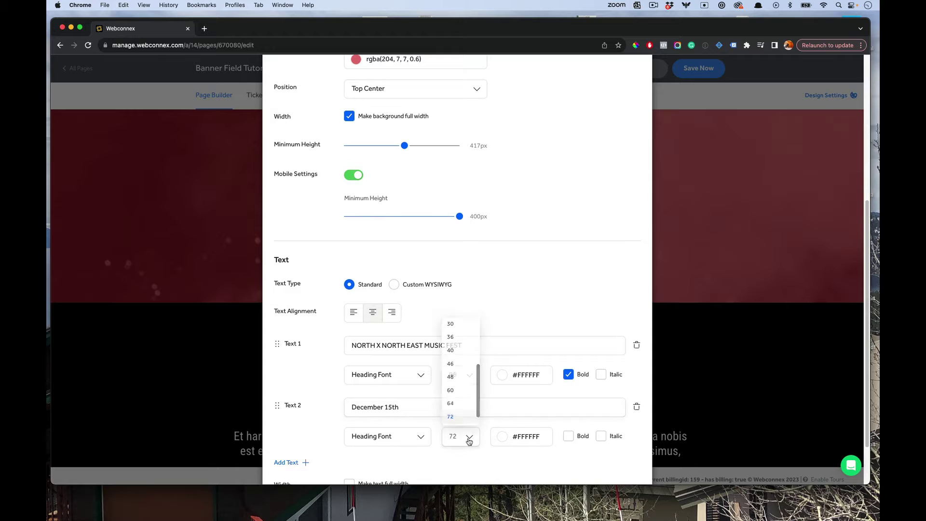
left_click(466, 389)
left_click(503, 436)
left_click_drag(463, 345, 460, 332)
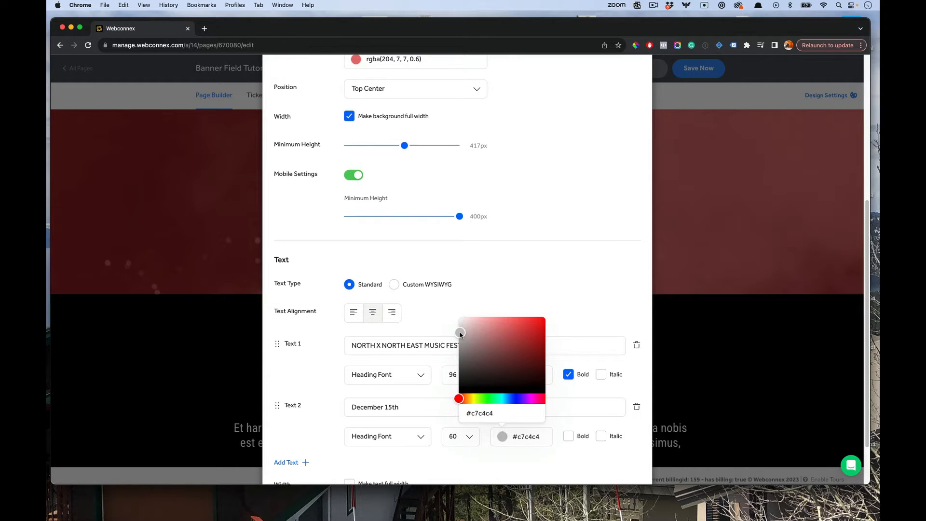
left_click(489, 298)
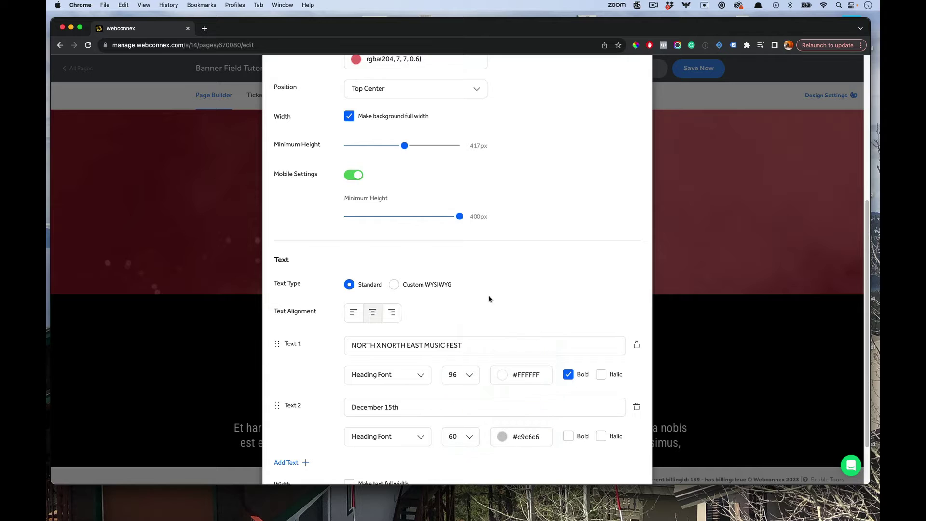
left_click(568, 436)
scroll(513, 362, "down", 2)
scroll(510, 339, "down", 1)
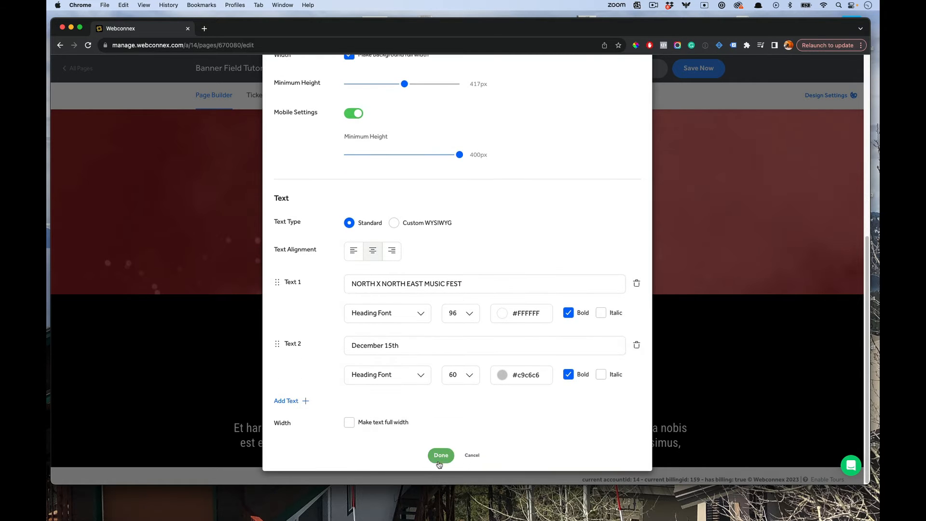
left_click(440, 464)
scroll(702, 354, "up", 3)
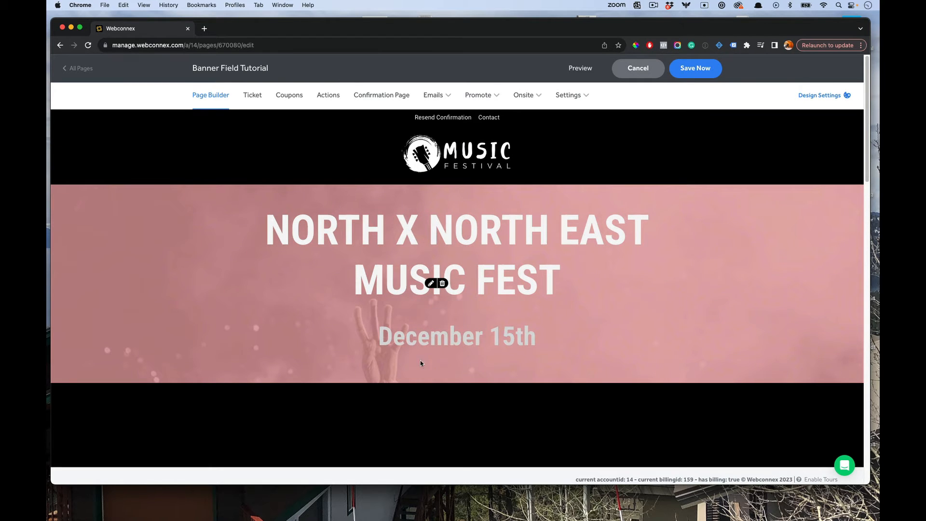
Step: Reopen the banner and add an empty third text line, viewing its font choices
left_click(432, 283)
scroll(432, 290, "down", 8)
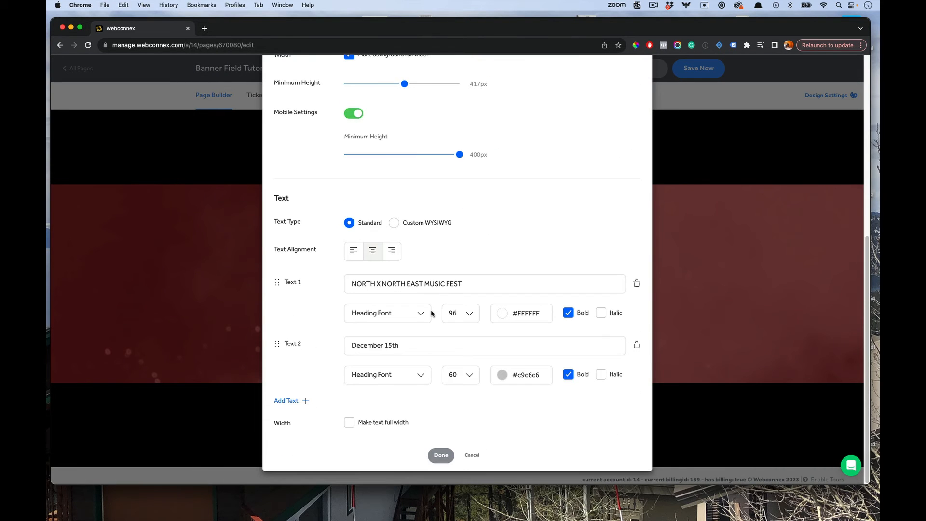
left_click(287, 400)
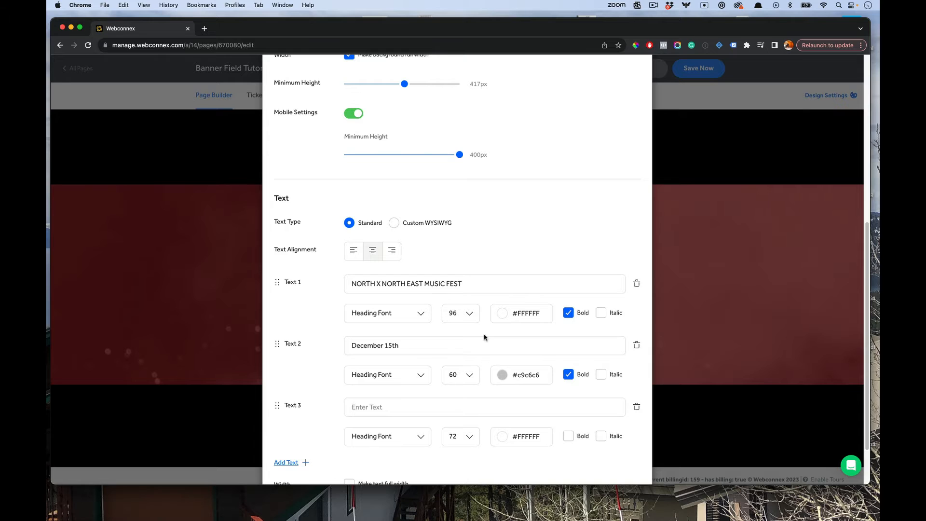
scroll(485, 337, "down", 2)
left_click(421, 410)
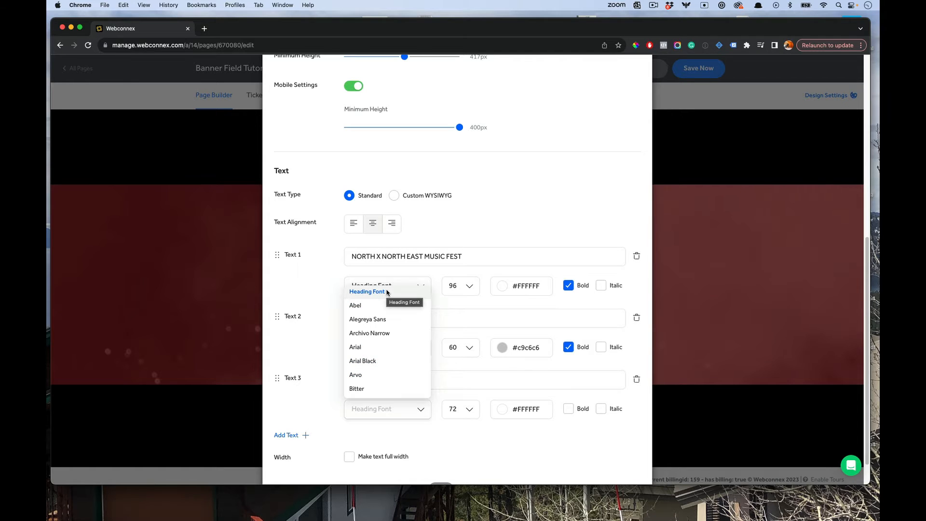
Step: Delete the empty third text line and try left- then right-aligned banner text
left_click(456, 215)
left_click(637, 379)
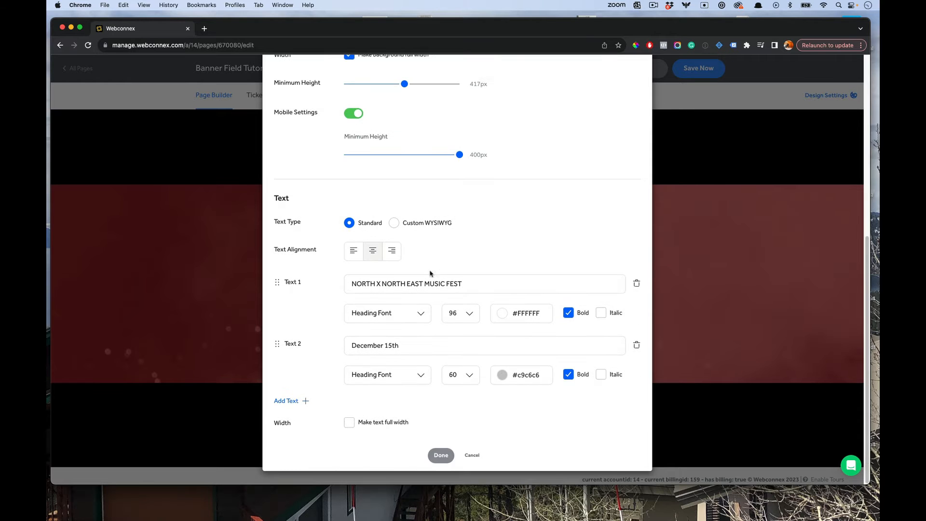
left_click(353, 250)
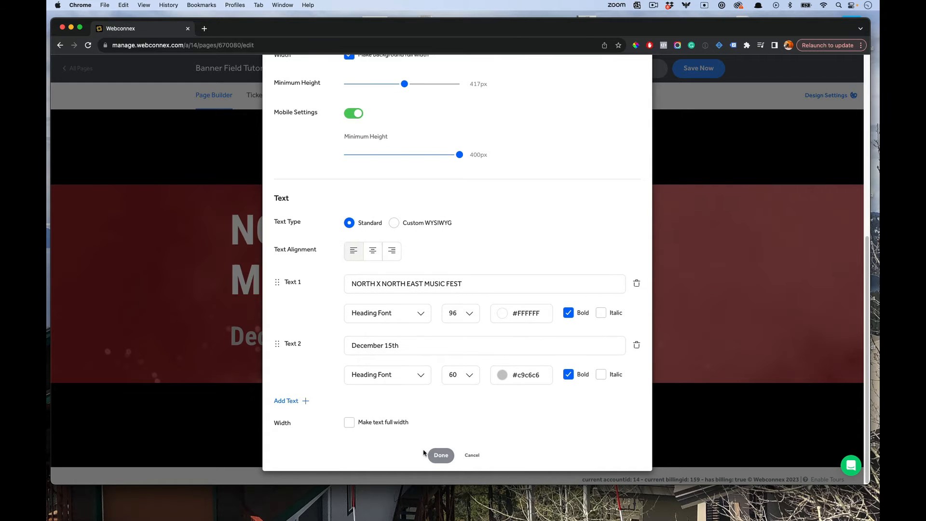
left_click(440, 454)
mouse_move(445, 353)
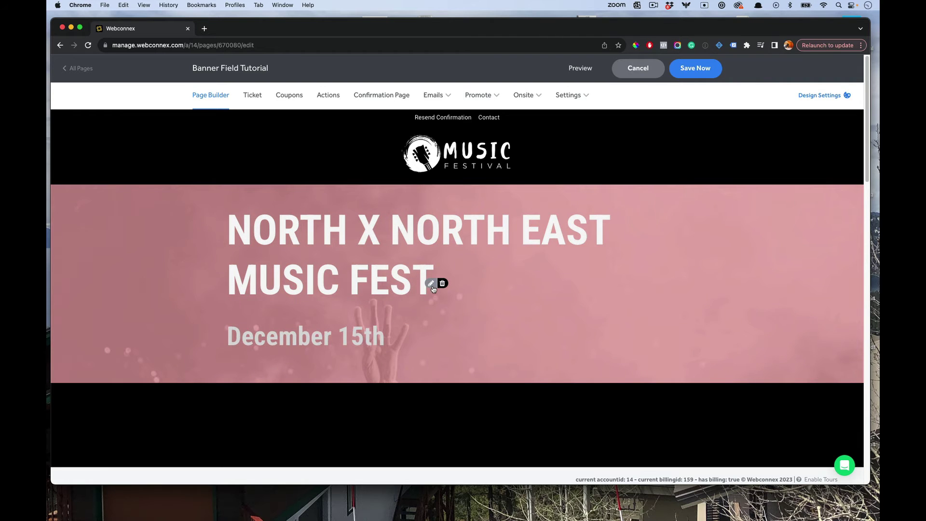
left_click(433, 287)
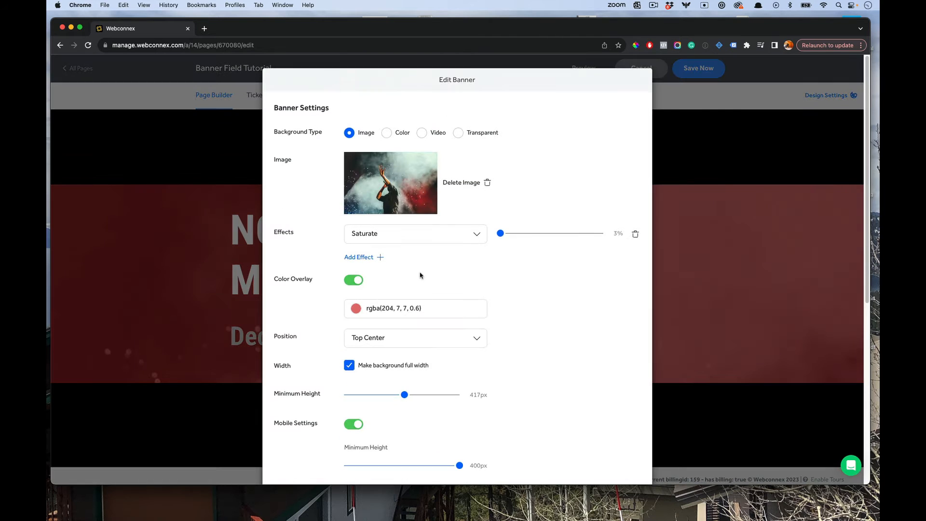
scroll(420, 289, "down", 8)
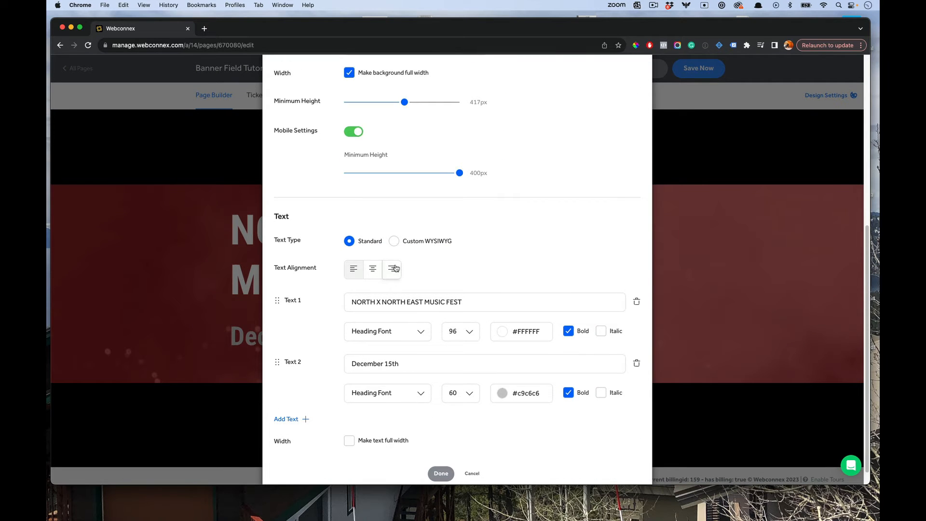
left_click(392, 268)
left_click(441, 474)
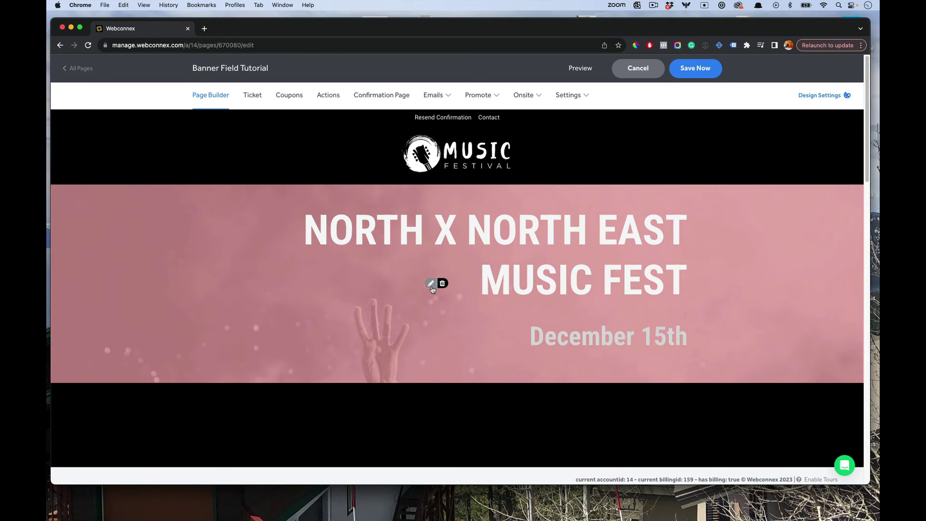
Step: Try full-width left-aligned text, then settle on centred text without full width
left_click(433, 287)
scroll(432, 290, "up", 2)
scroll(433, 291, "down", 6)
scroll(431, 288, "down", 4)
scroll(432, 288, "down", 2)
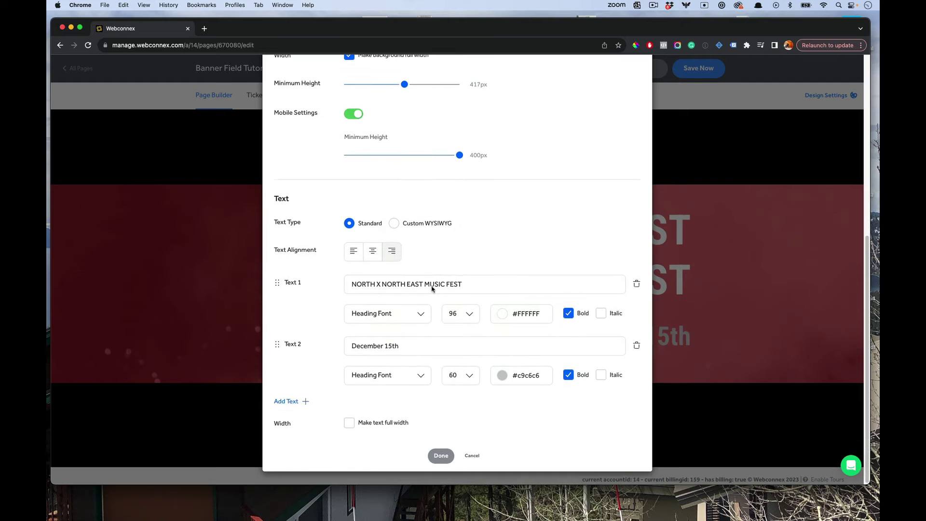
left_click(386, 423)
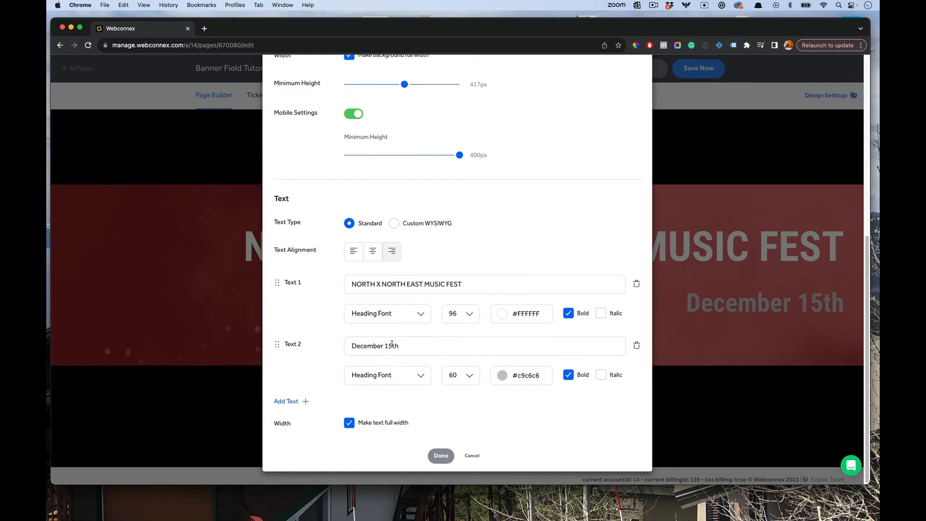
left_click(354, 252)
left_click(440, 454)
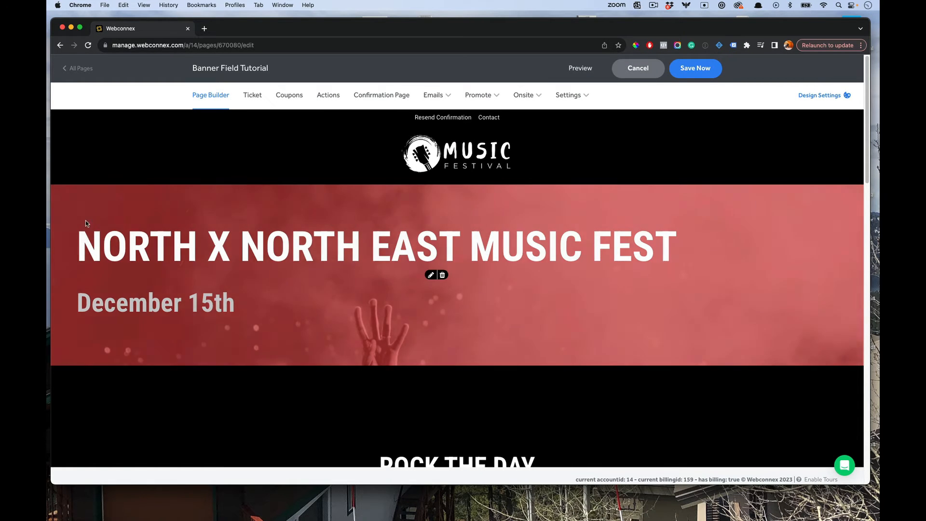
mouse_move(456, 280)
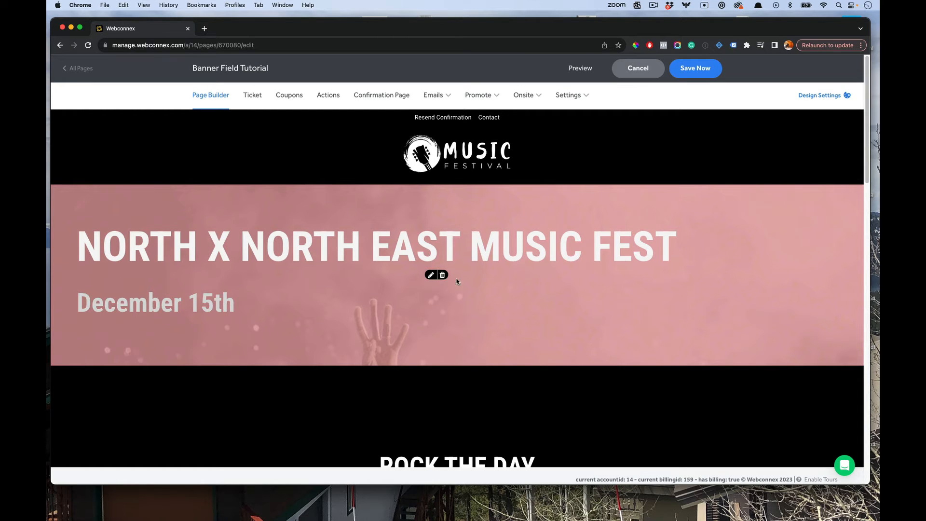
left_click(430, 277)
scroll(430, 280, "down", 10)
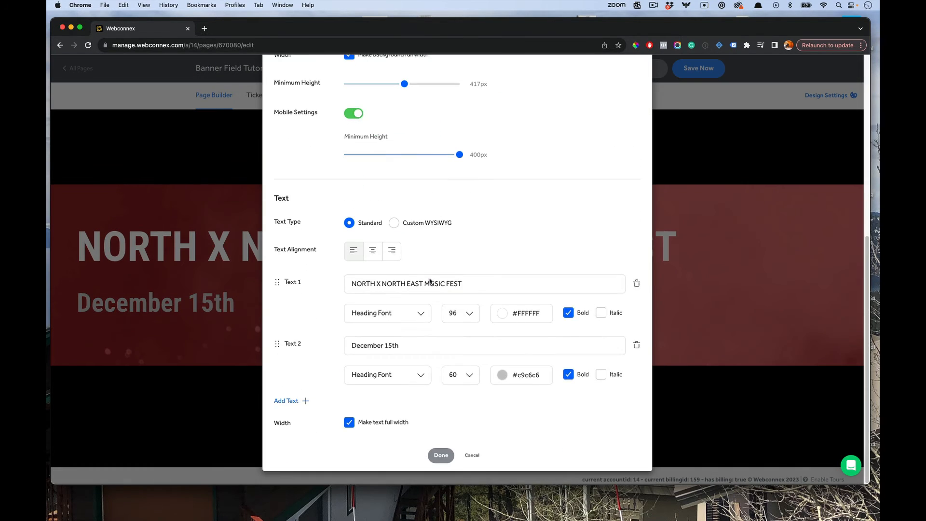
left_click(373, 252)
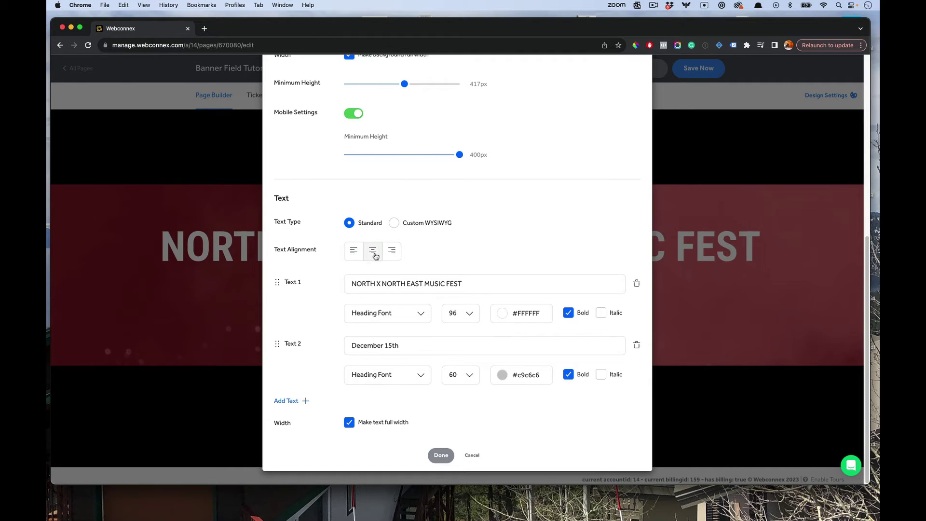
left_click(350, 423)
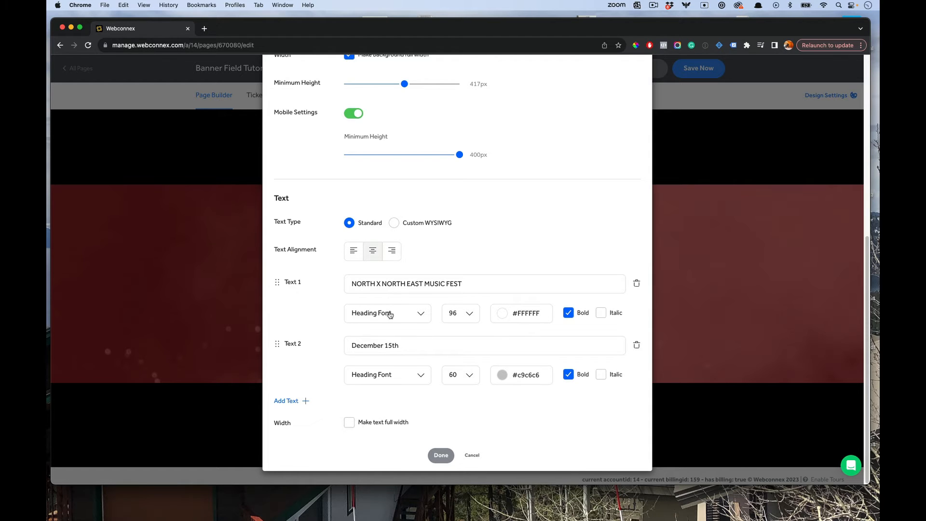
Step: Switch the banner text to Custom WYSIWYG, then back to the Standard title and date fields
left_click(422, 224)
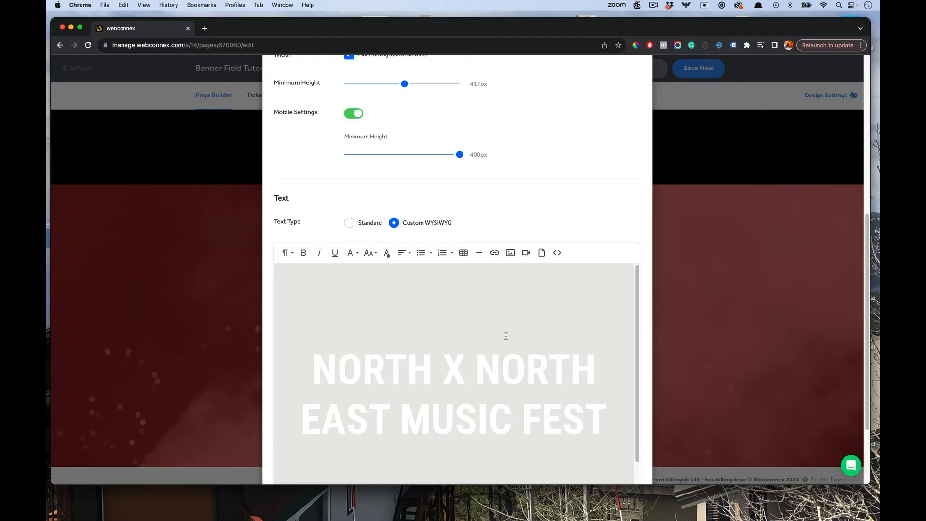
scroll(505, 336, "down", 2)
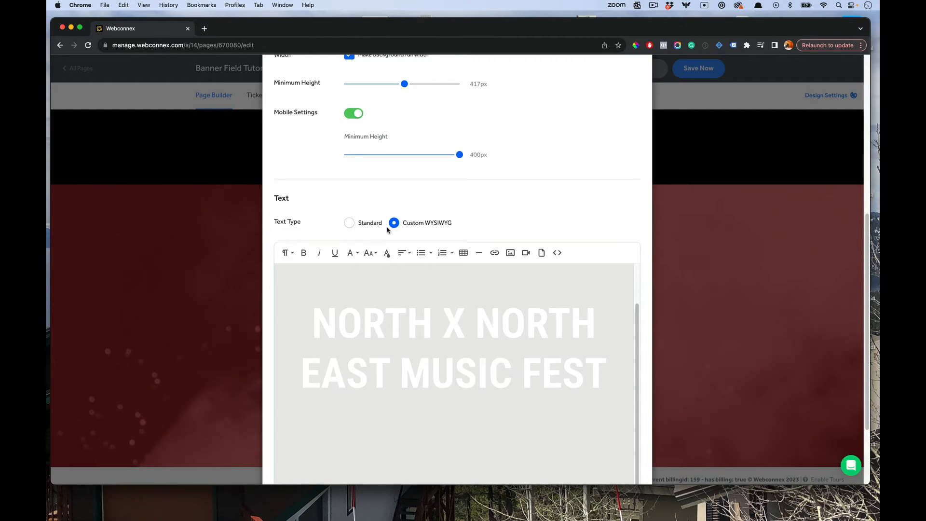
left_click(358, 222)
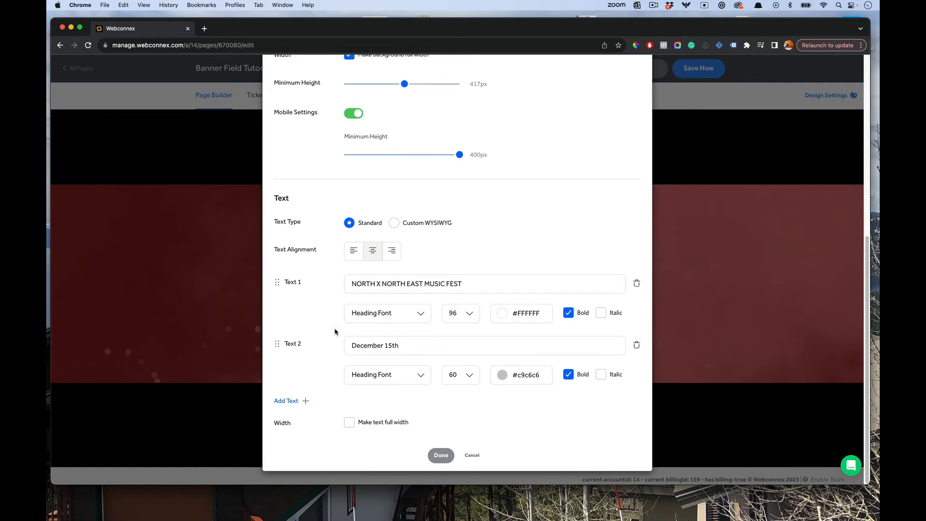
scroll(335, 331, "up", 10)
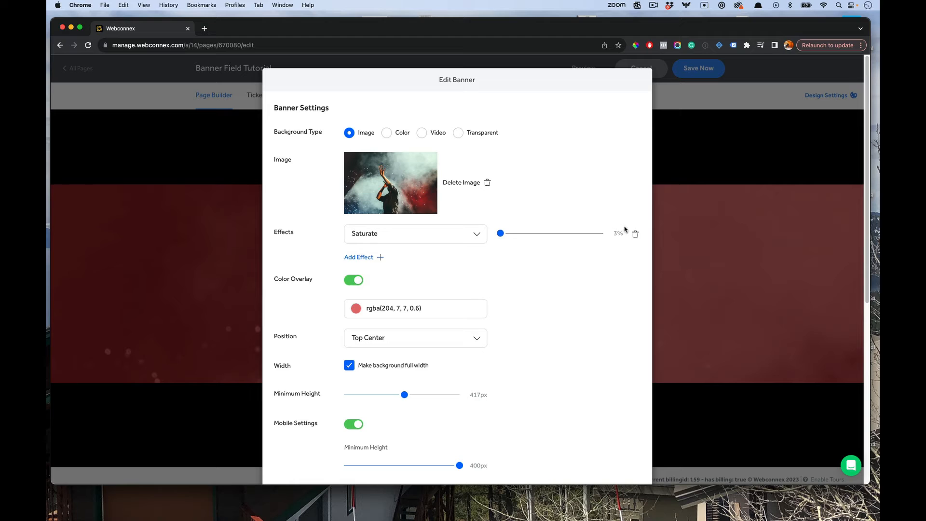
Step: Remove the Saturate effect, delete the background image, and set the background type to Video
left_click(635, 233)
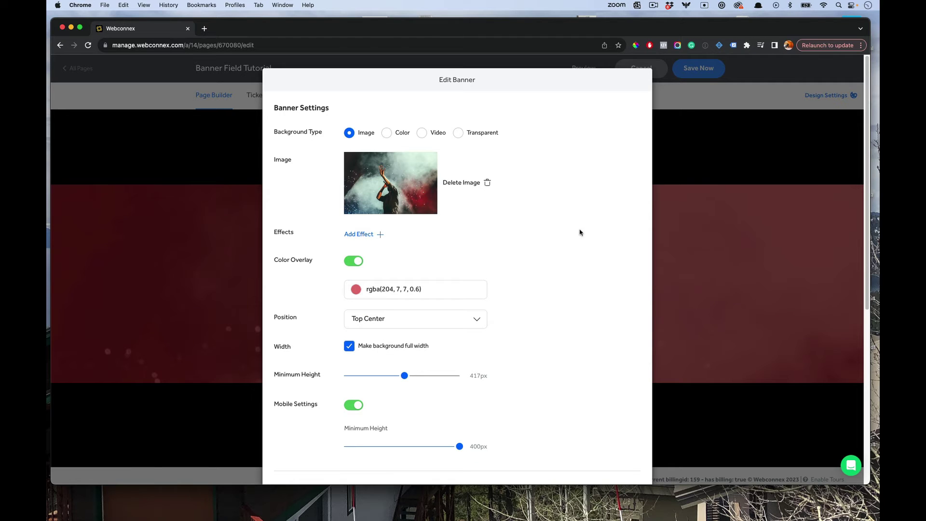
left_click(463, 182)
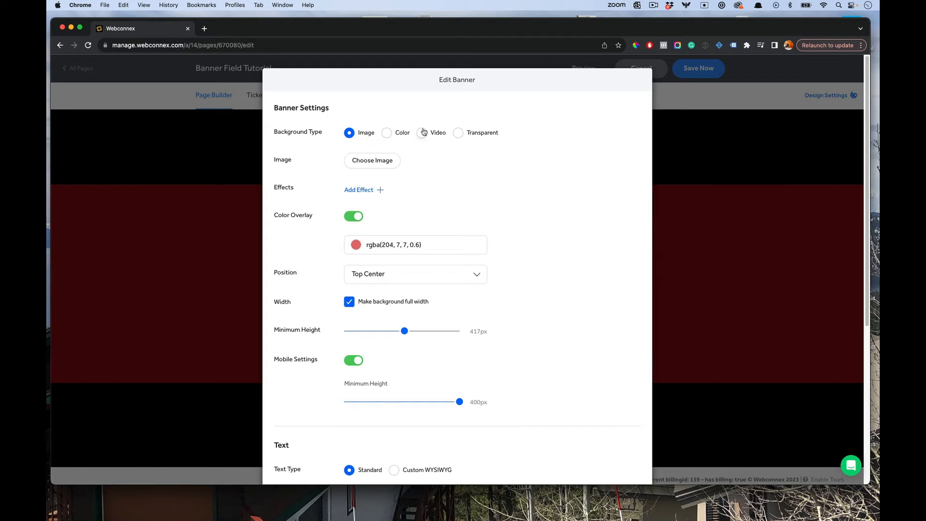
left_click(422, 133)
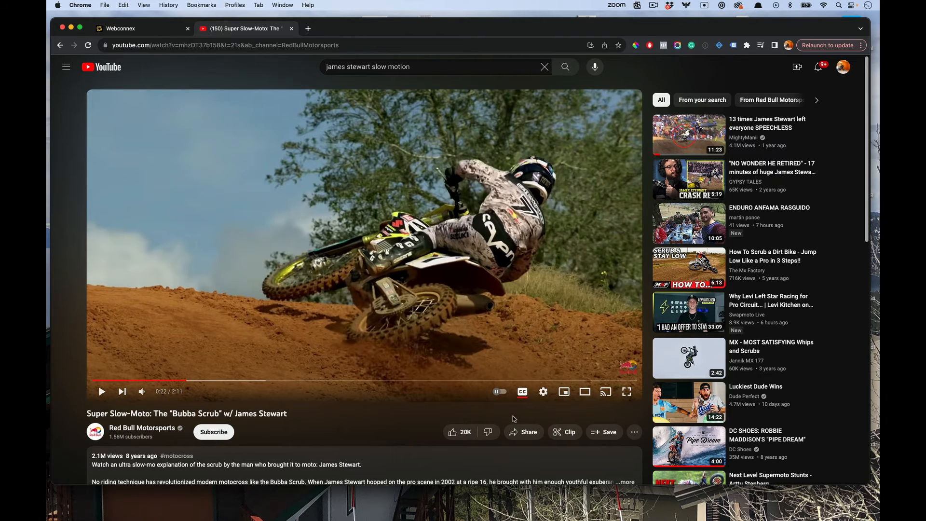
Step: Copy a YouTube share link for the dirt-bike video starting at 0:22
left_click(525, 432)
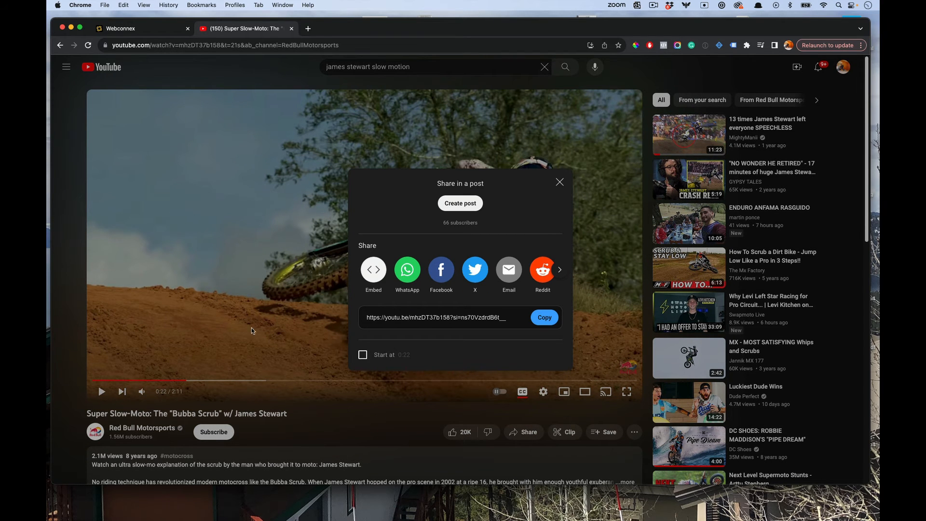
left_click(363, 355)
left_click(544, 317)
Step: Set the banner's video background to the copied dirt-bike YouTube link and apply it
left_click(172, 30)
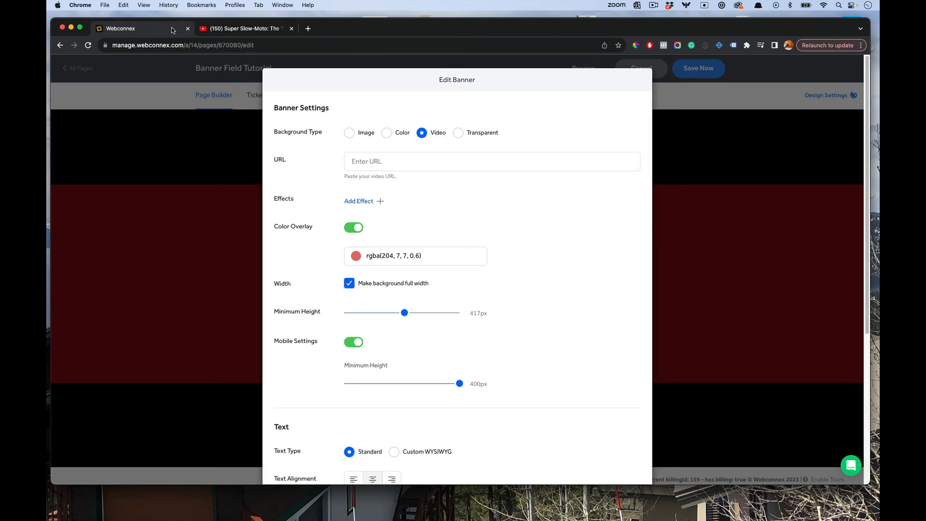
left_click(386, 162)
key("super+v")
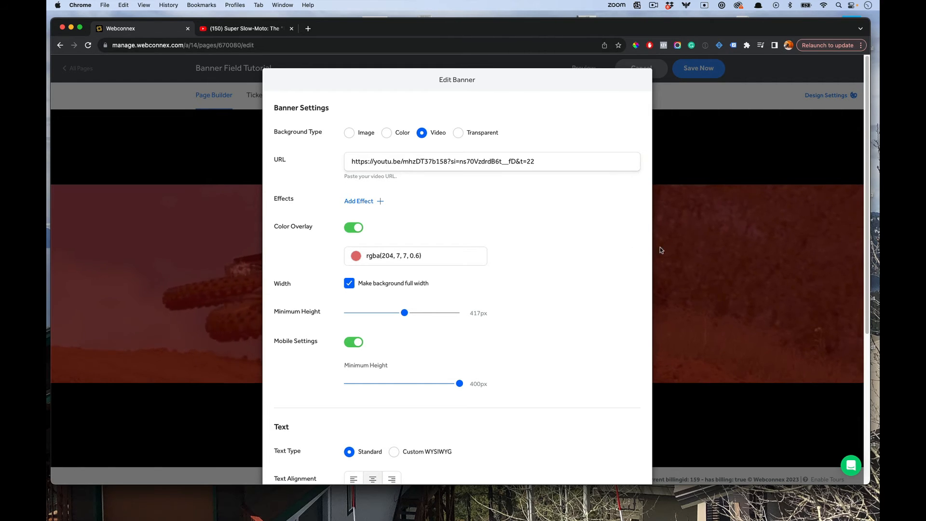
scroll(635, 260, "down", 5)
scroll(572, 289, "down", 3)
left_click(441, 440)
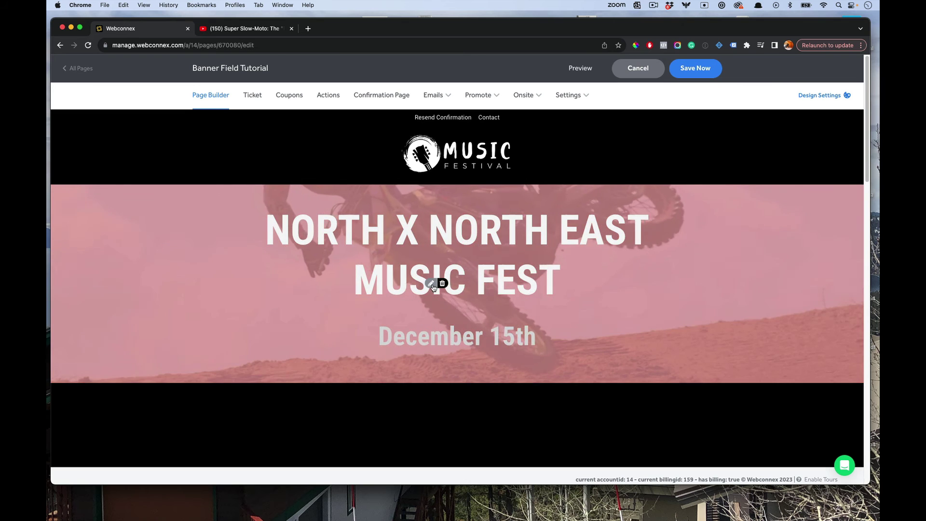
Step: Raise the banner's minimum height to 725px and turn off the red colour overlay
left_click(434, 274)
left_click_drag(404, 310, 448, 312)
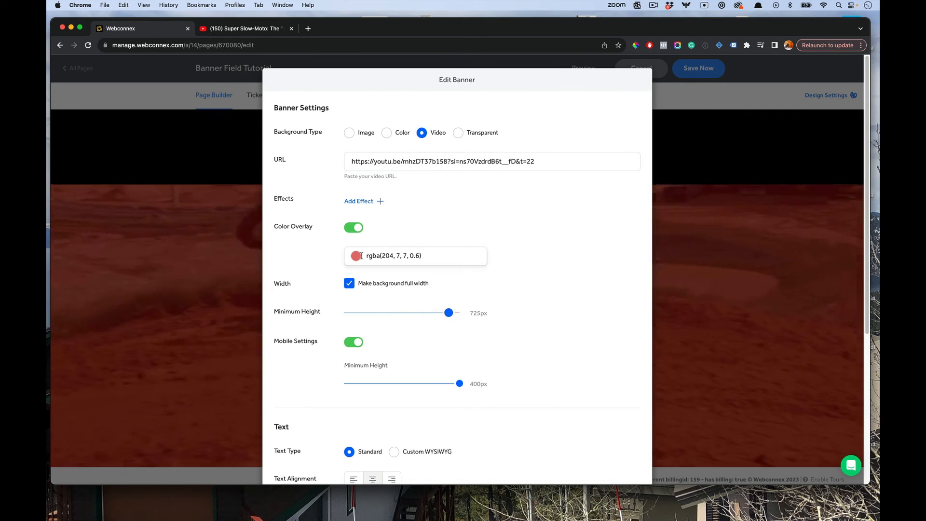
left_click(354, 227)
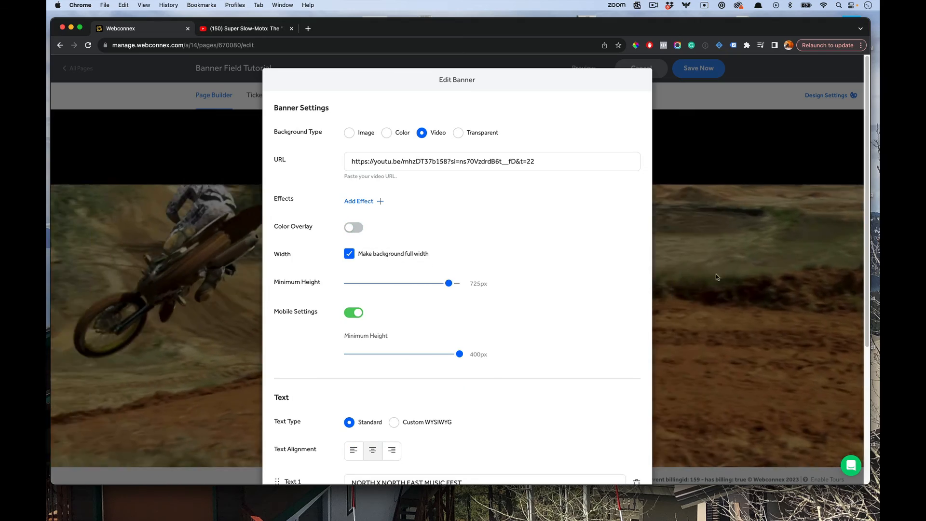
scroll(540, 383, "down", 8)
left_click(443, 510)
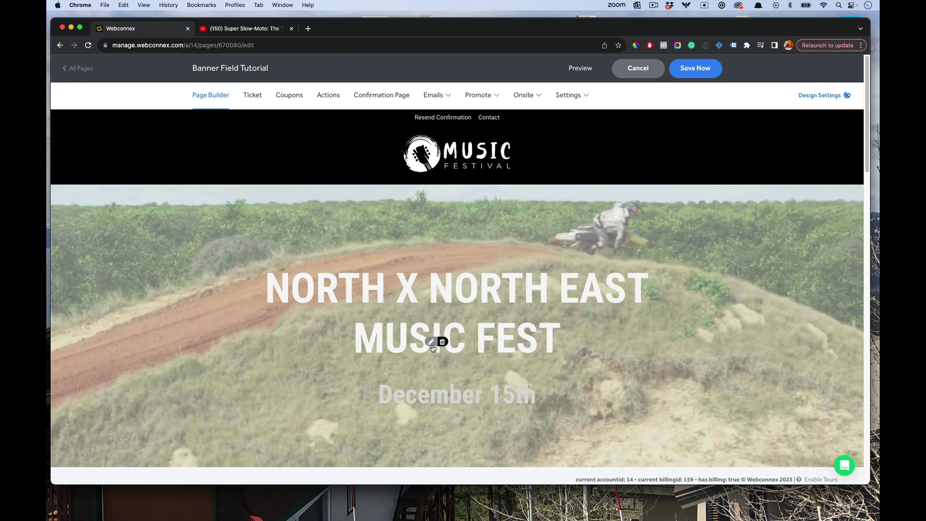
Step: Add a Blur effect to the banner video background at 47%
left_click(432, 341)
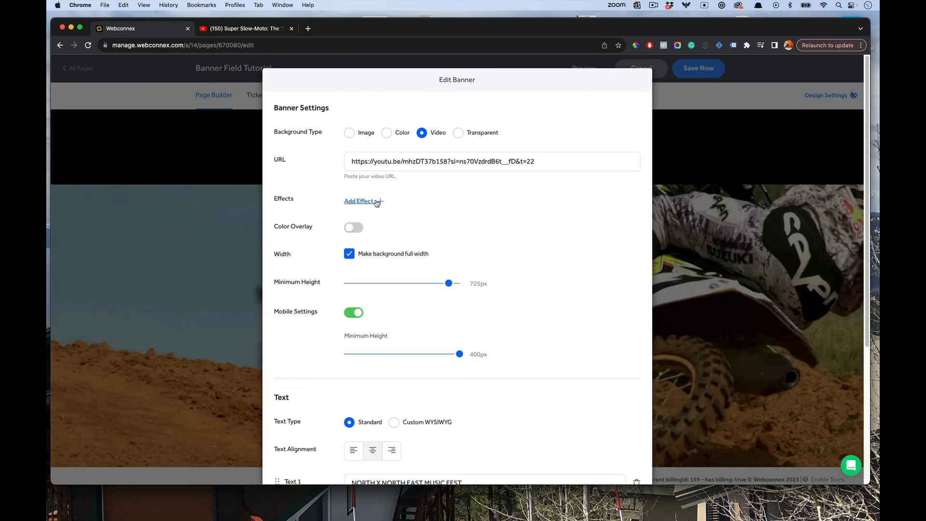
left_click(362, 201)
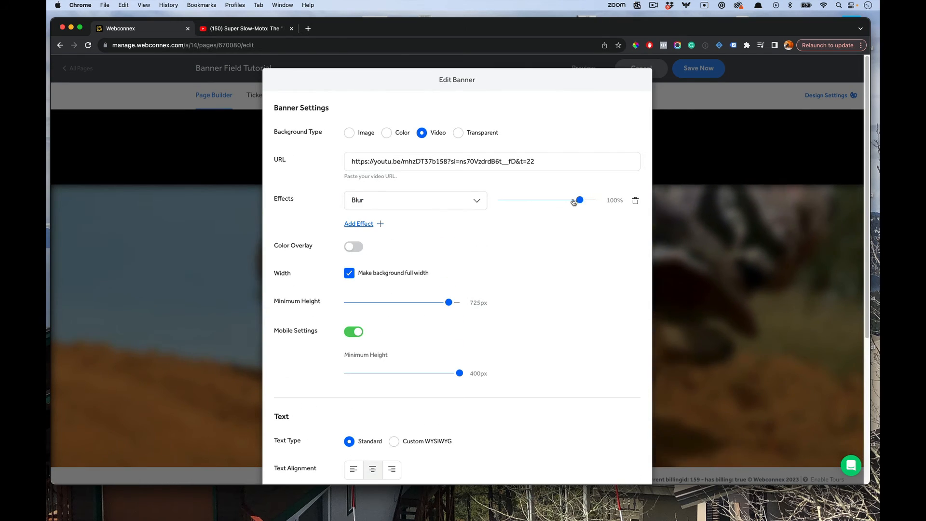
left_click_drag(579, 201, 545, 200)
Step: Add a Brightness effect, dim the video to about 18%, and apply the effects
left_click(359, 224)
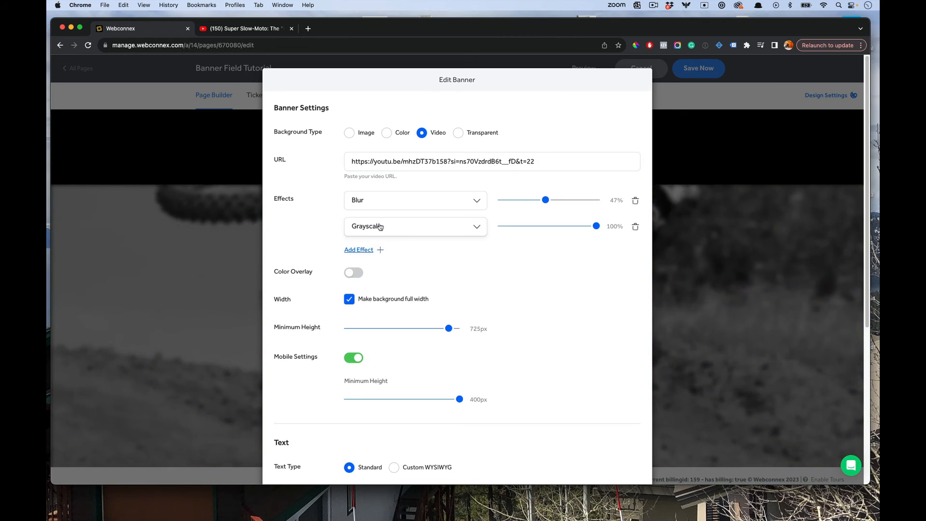
left_click(369, 286)
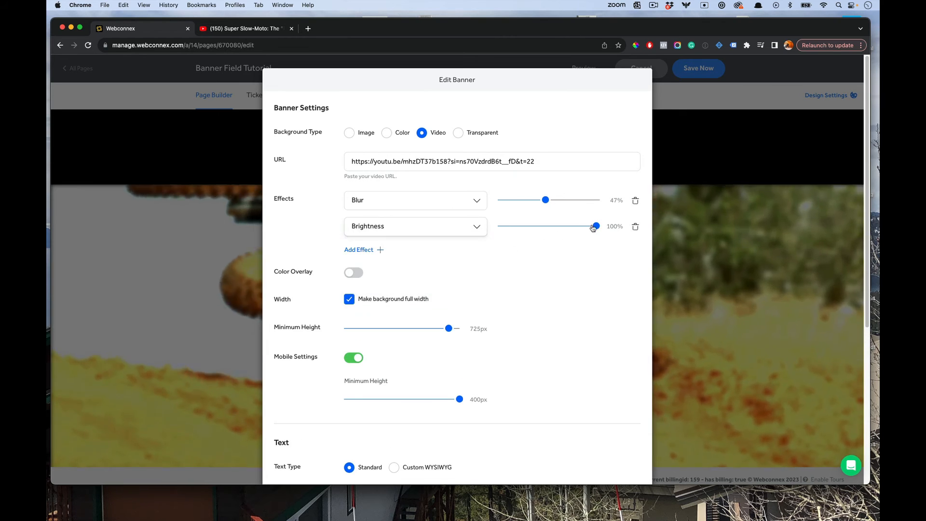
mouse_move(535, 227)
left_mouse_down()
mouse_move(515, 226)
mouse_move(527, 226)
left_mouse_up()
scroll(527, 258, "down", 8)
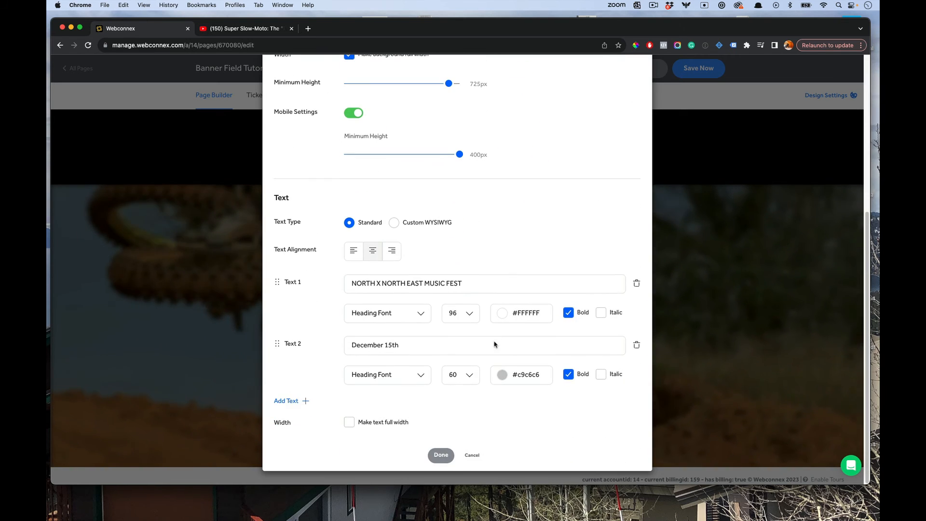
left_click(440, 455)
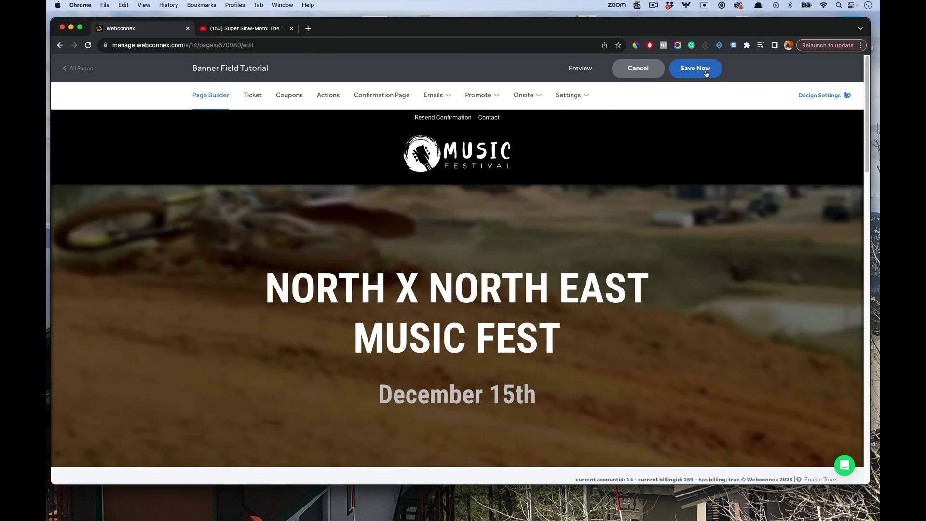
Step: Save the page and open its preview
left_click(696, 68)
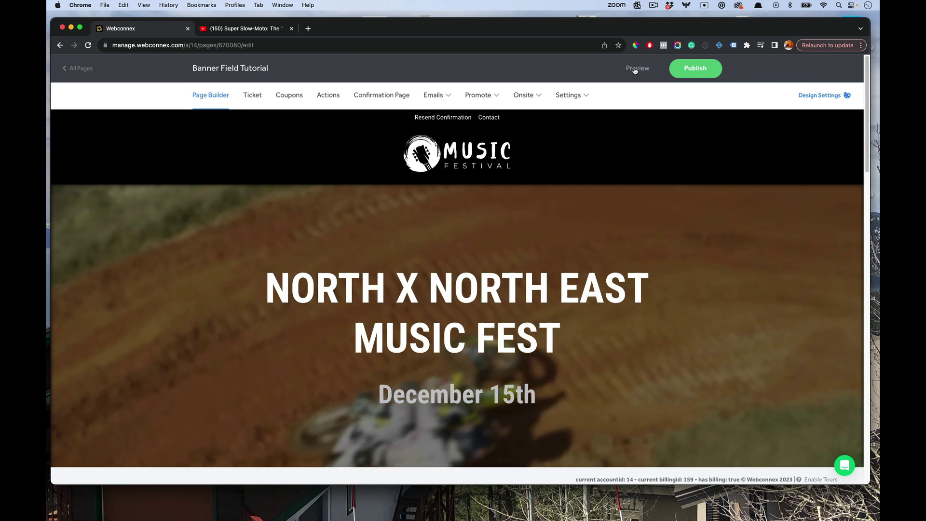
left_click(636, 68)
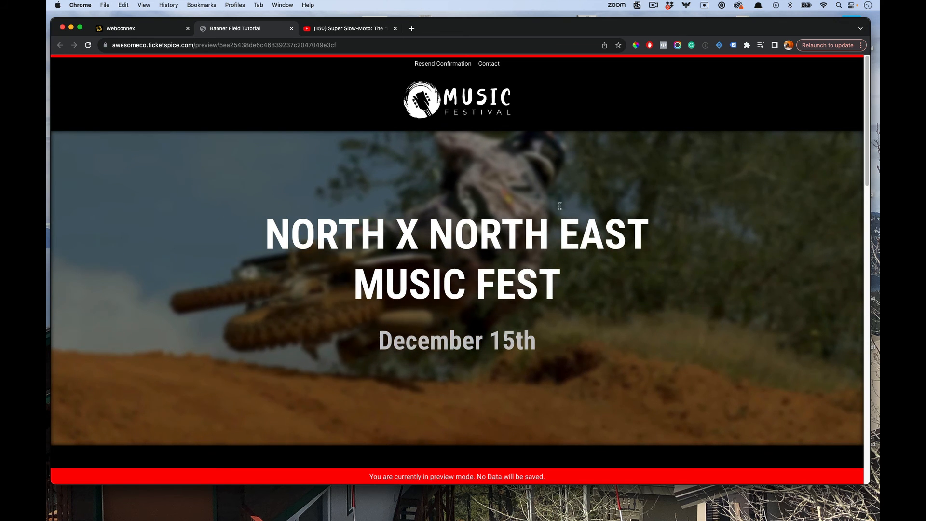
Step: Check the banner at mobile width via the browser's responsive device mode, then exit it
right_click(569, 155)
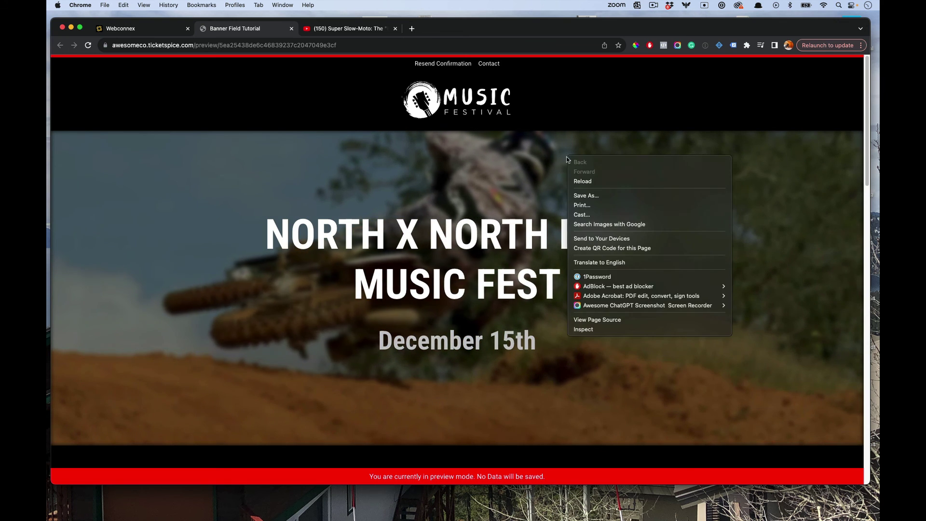
left_click(596, 329)
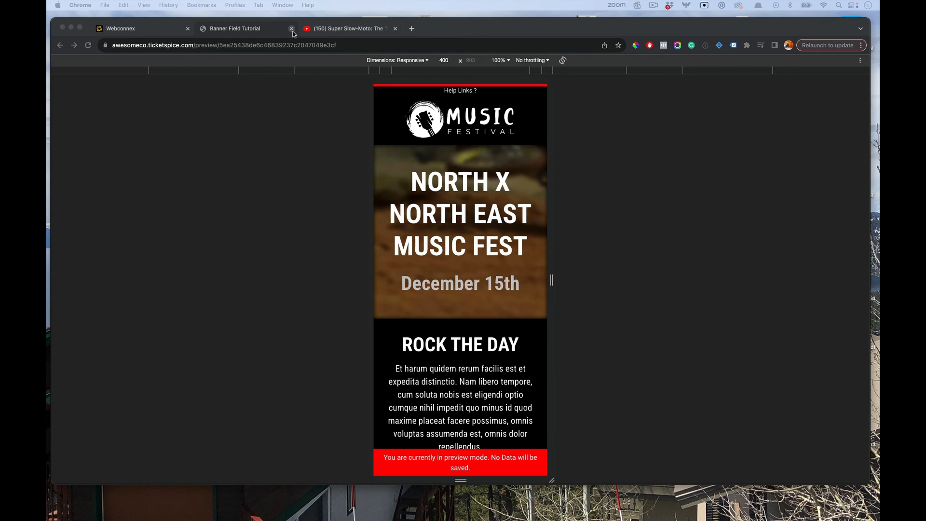
key("ctrl+shift+m")
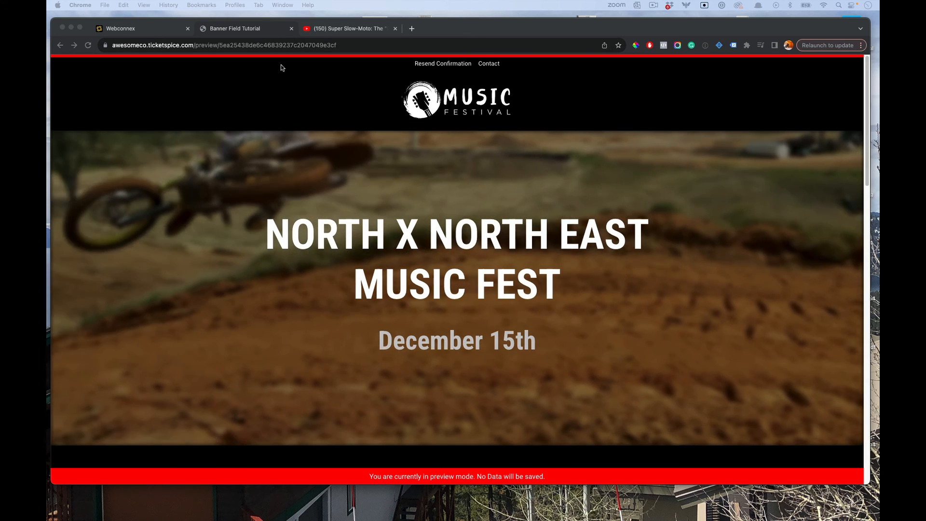
Step: Back in the page editor, review the banner's background and text settings and close them unchanged
left_click(236, 28)
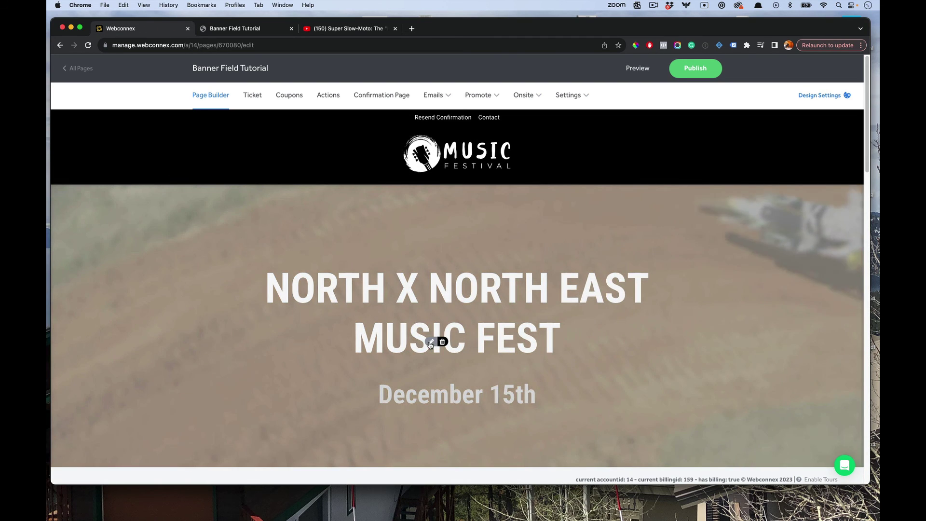
left_click(456, 340)
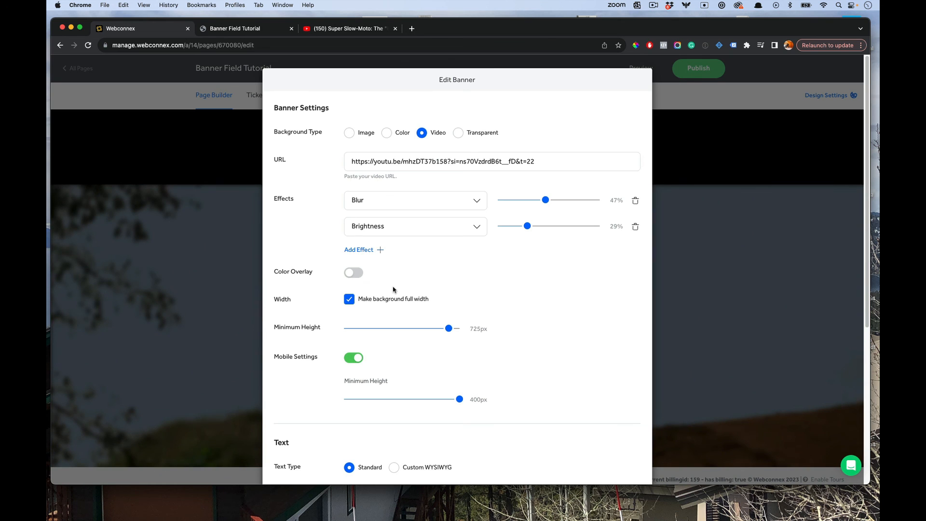
scroll(394, 289, "down", 5)
scroll(393, 290, "down", 3)
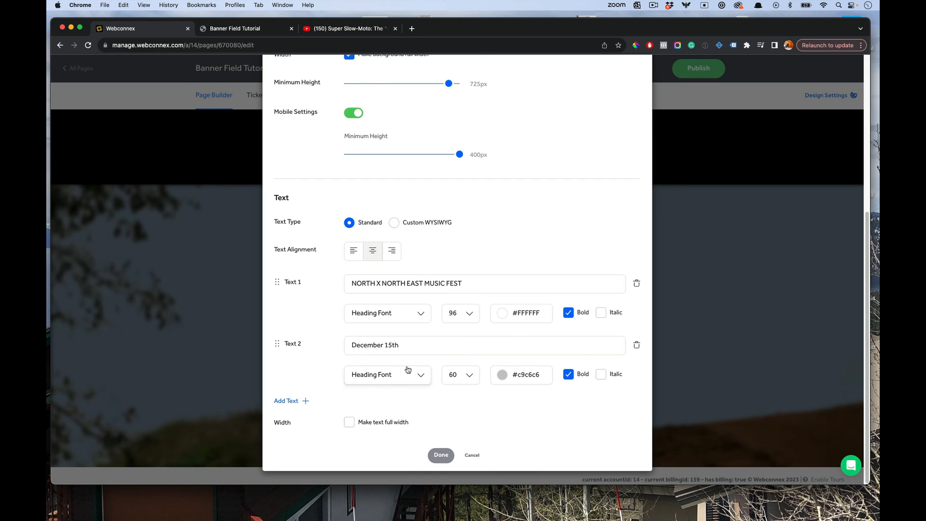
left_click(440, 455)
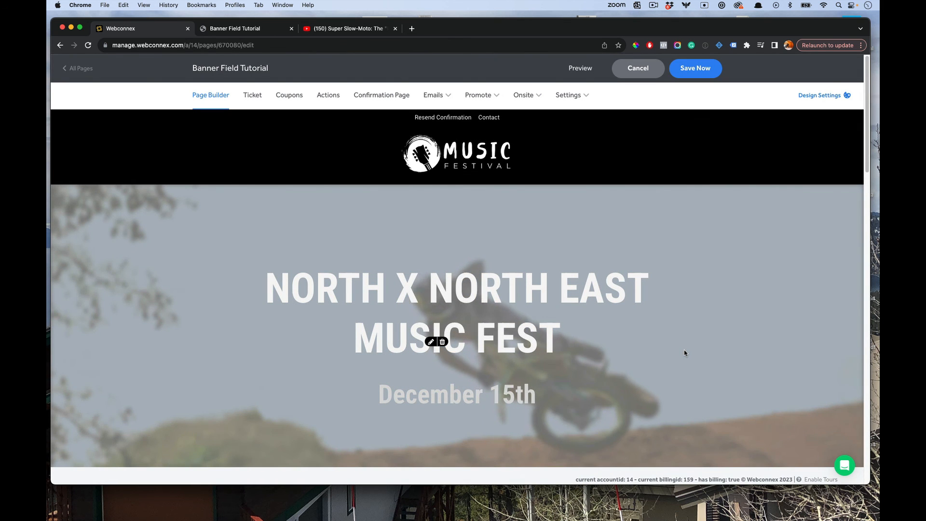